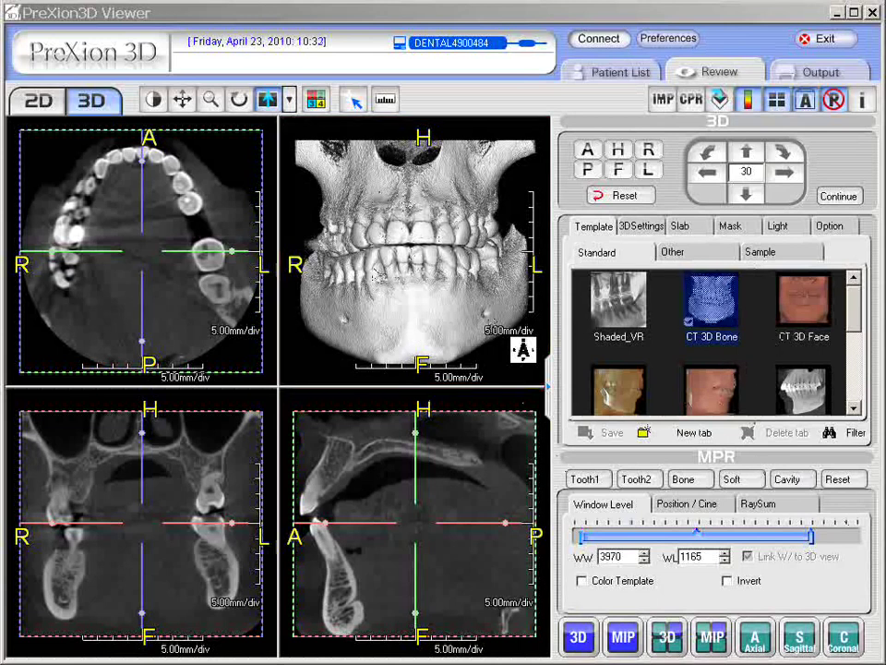
# Enlarge the 3D bone rendering to a single full view, then rotate, zoom and pan the jaw slightly.
pyautogui.doubleClick(414, 269)
pyautogui.doubleClick(414, 269)
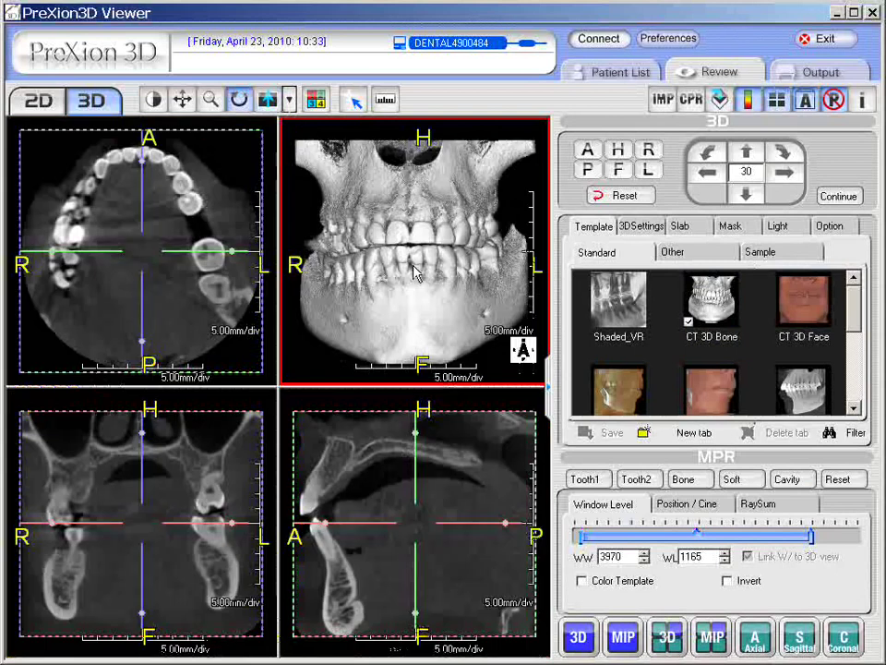
pyautogui.click(578, 637)
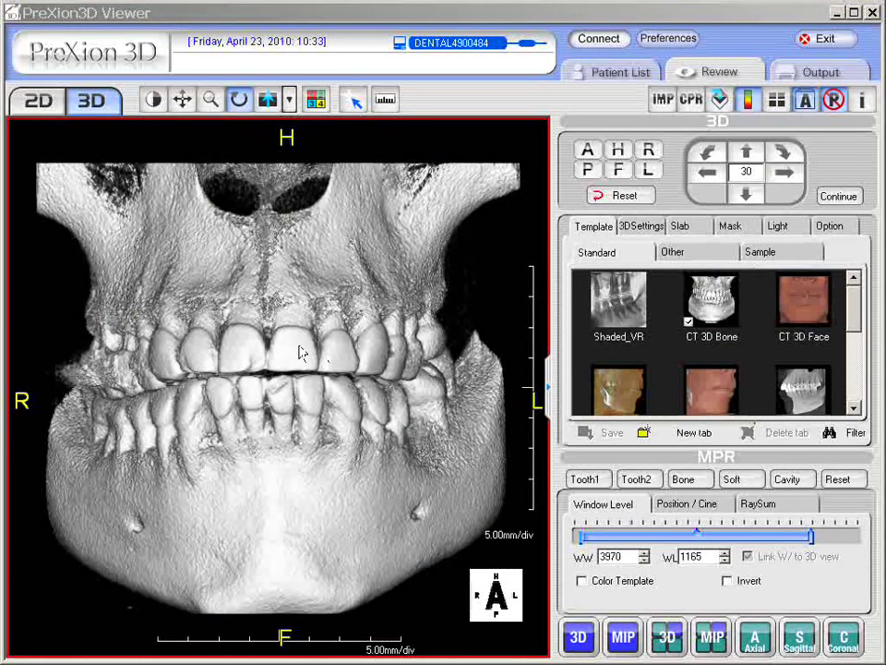
pyautogui.moveTo(303, 352)
pyautogui.mouseDown()
pyautogui.moveTo(399, 360)
pyautogui.moveTo(190, 346)
pyautogui.moveTo(189, 338)
pyautogui.moveTo(258, 325)
pyautogui.moveTo(267, 343)
pyautogui.moveTo(296, 350)
pyautogui.moveTo(460, 356)
pyautogui.moveTo(293, 352)
pyautogui.moveTo(297, 346)
pyautogui.mouseUp()
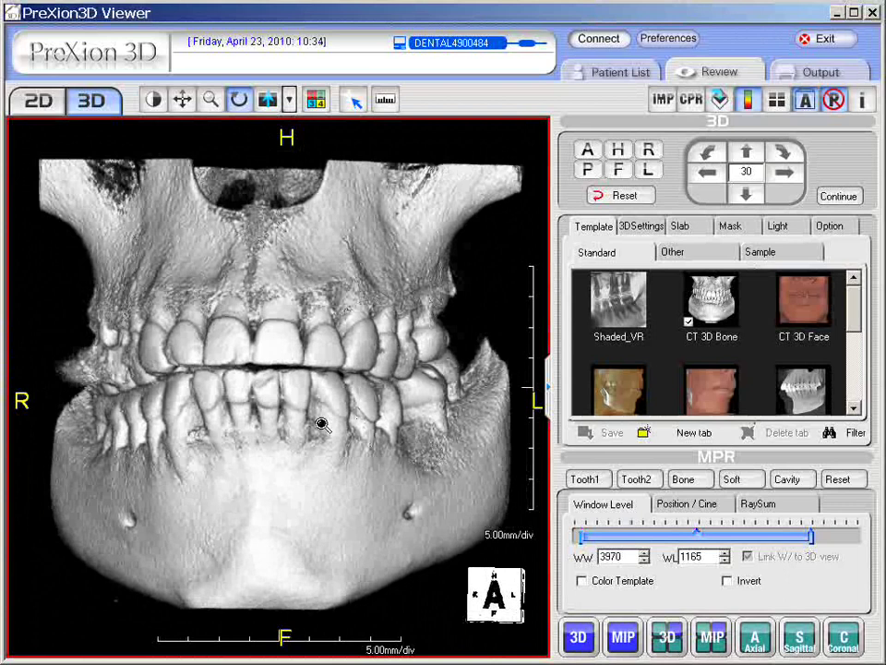
pyautogui.moveTo(322, 425)
pyautogui.mouseDown()
pyautogui.moveTo(324, 386)
pyautogui.moveTo(321, 421)
pyautogui.moveTo(331, 425)
pyautogui.mouseUp()
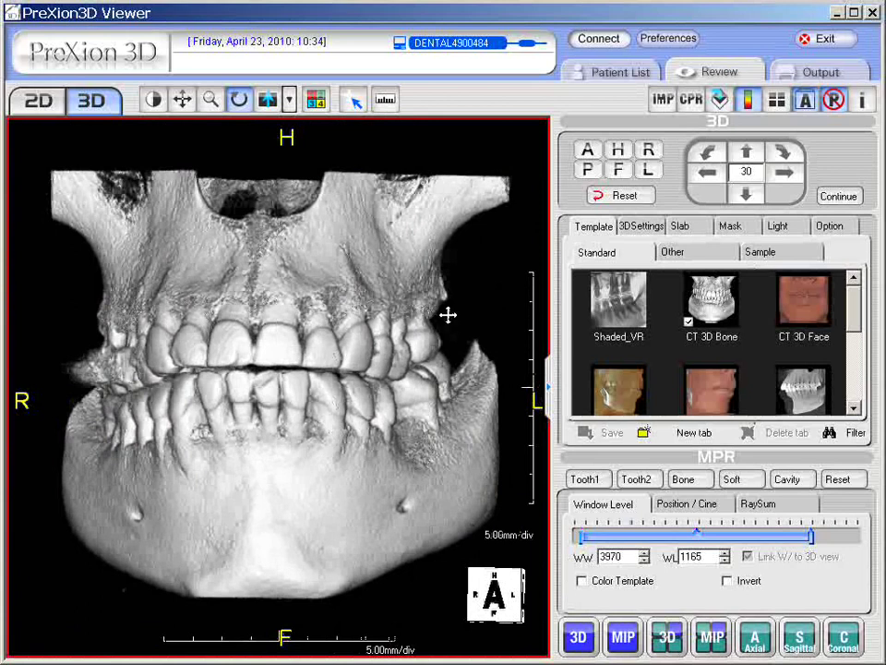
pyautogui.moveTo(447, 315)
pyautogui.mouseDown()
pyautogui.moveTo(412, 307)
pyautogui.moveTo(415, 318)
pyautogui.moveTo(437, 324)
pyautogui.moveTo(447, 304)
pyautogui.moveTo(451, 340)
pyautogui.moveTo(449, 318)
pyautogui.mouseUp()
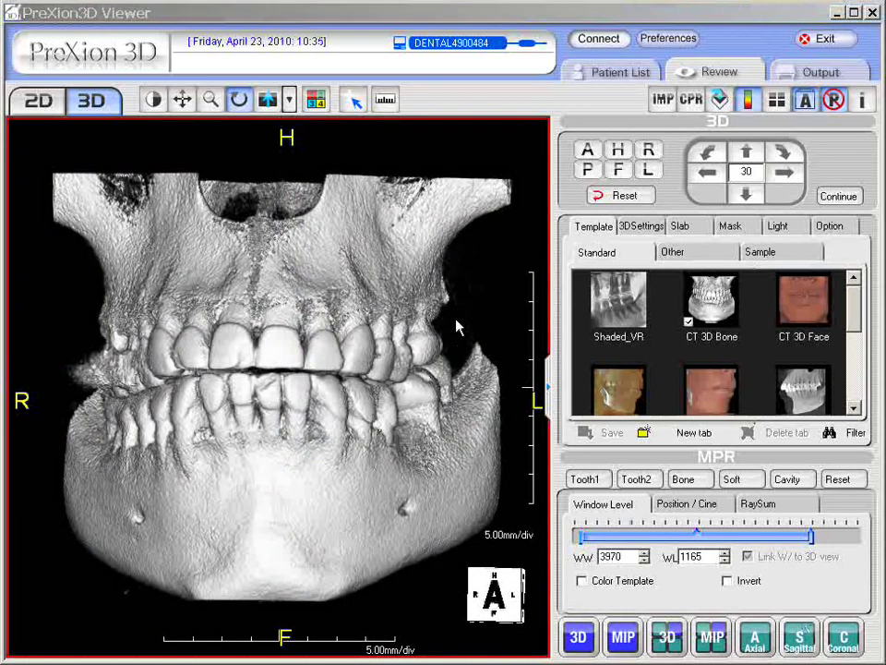
# Vary the brightness and contrast of the 3D rendering, then restore it with the CT 3D Bone template.
pyautogui.moveTo(464, 326); pyautogui.dragTo(390, 383)
pyautogui.moveTo(390, 383); pyautogui.dragTo(451, 268, button='right')
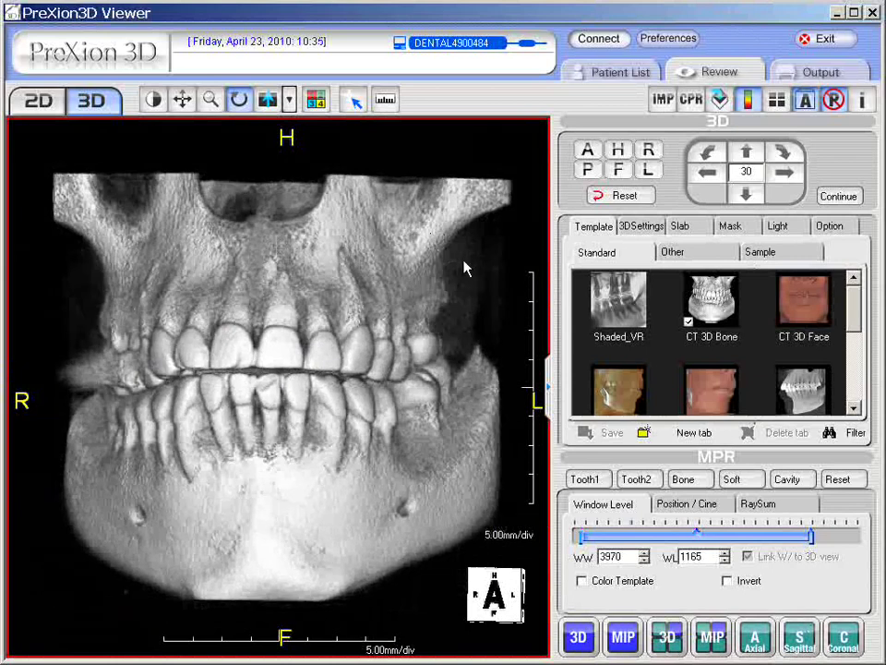
pyautogui.moveTo(472, 268); pyautogui.dragTo(193, 154, button='right')
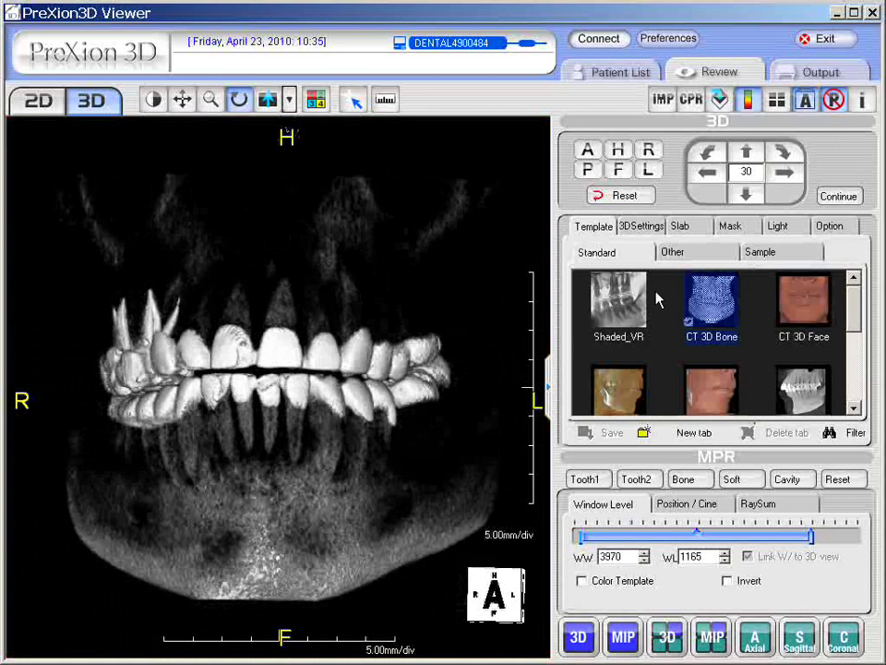
pyautogui.click(718, 304)
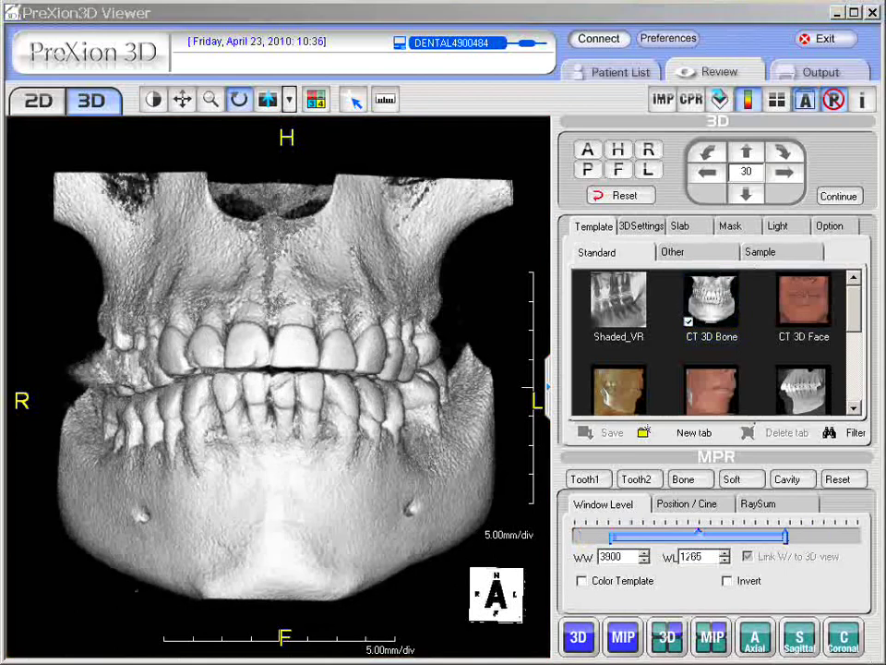
# Rotate the jaw to inspect its left side, bring it back to the front and reselect the CT 3D Bone template.
pyautogui.moveTo(271, 392); pyautogui.dragTo(126, 365)
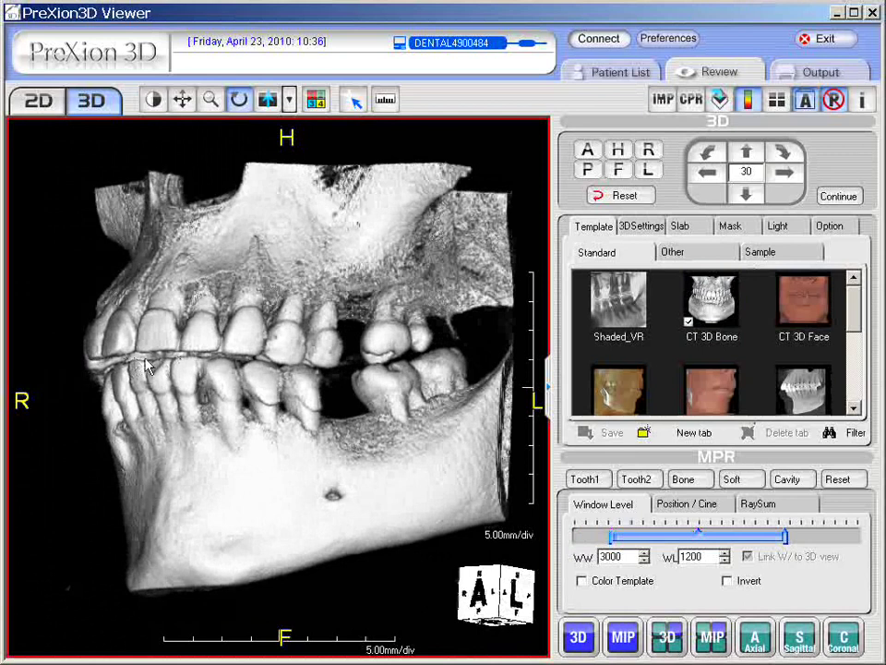
pyautogui.moveTo(126, 364); pyautogui.dragTo(209, 363)
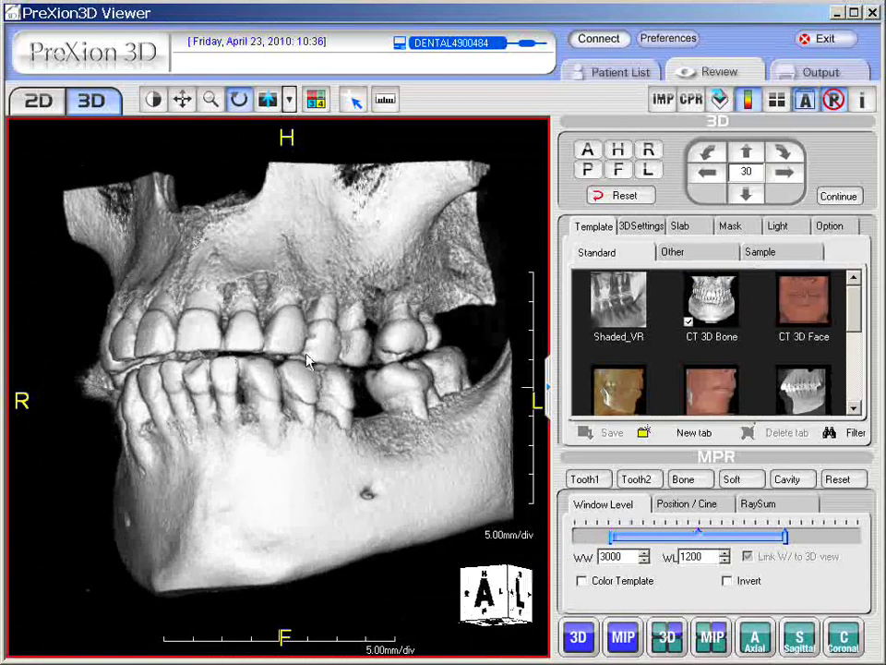
pyautogui.moveTo(295, 362); pyautogui.dragTo(361, 349)
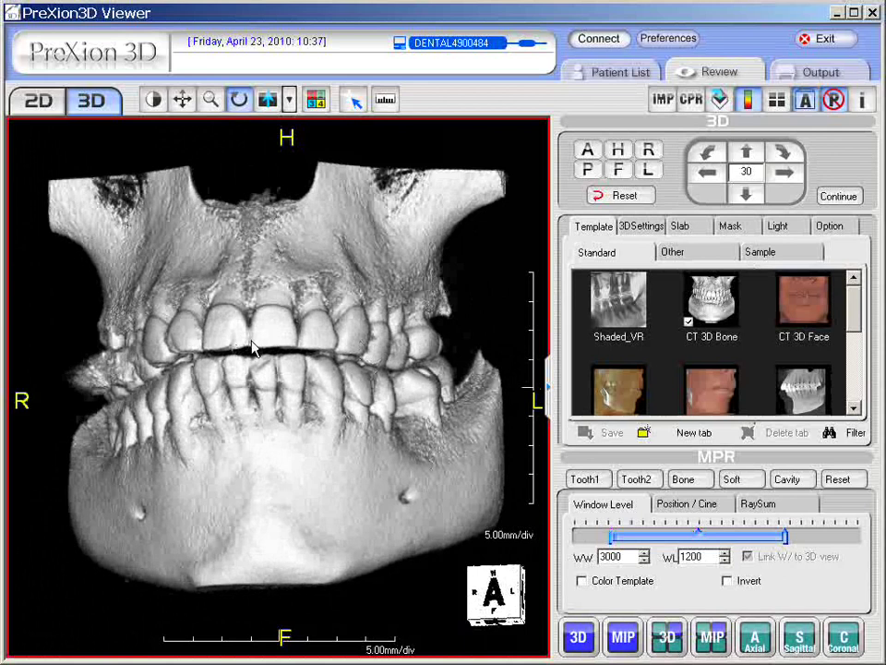
pyautogui.click(712, 300)
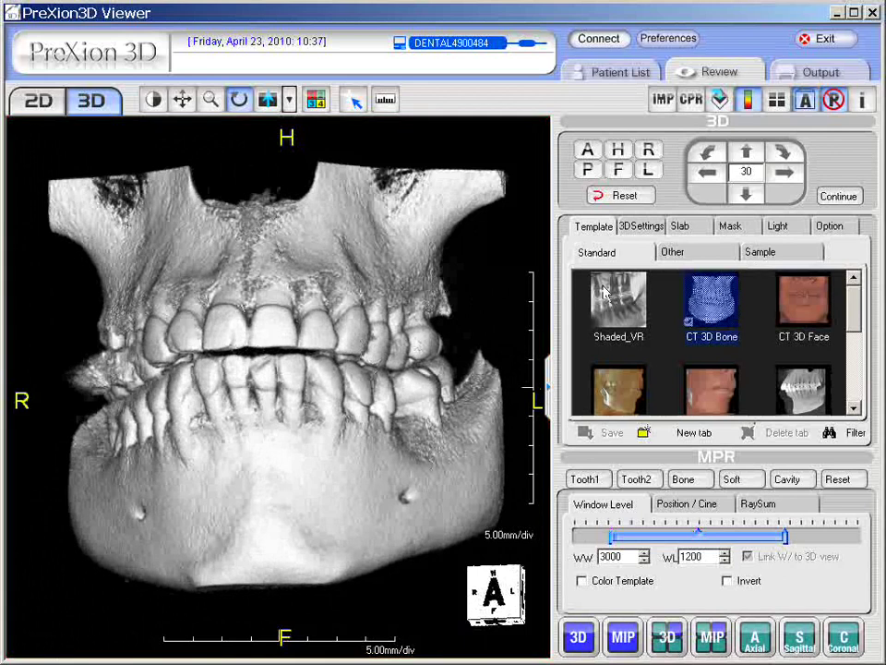
# Turn off auto-supersampling for the 3D rendering and return to the template list.
pyautogui.click(836, 228)
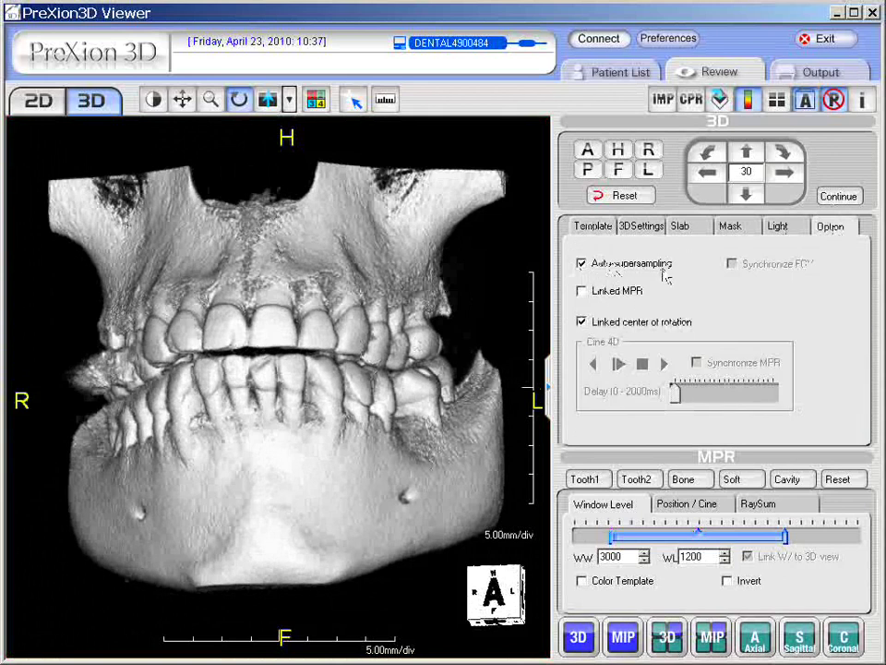
pyautogui.click(581, 264)
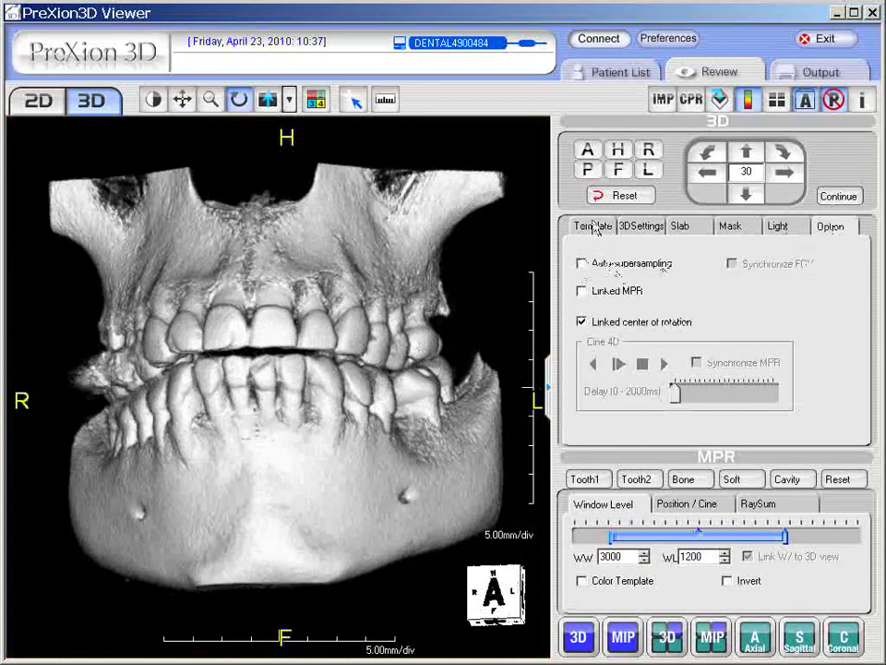
pyautogui.click(595, 227)
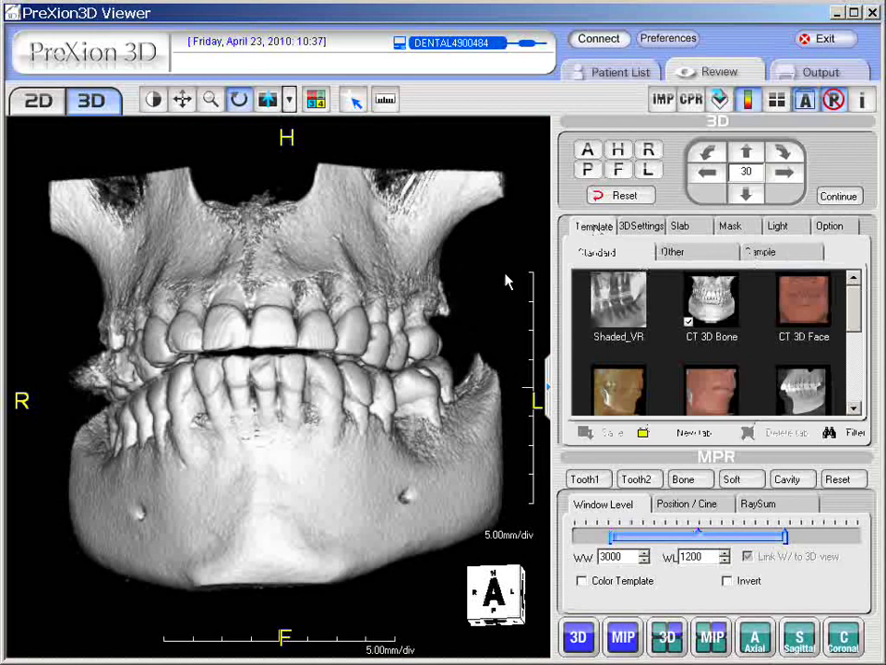
# Rotate the front of the jaw to examine the rendering without supersampling, and recheck the rendering options.
pyautogui.moveTo(217, 227); pyautogui.dragTo(330, 307)
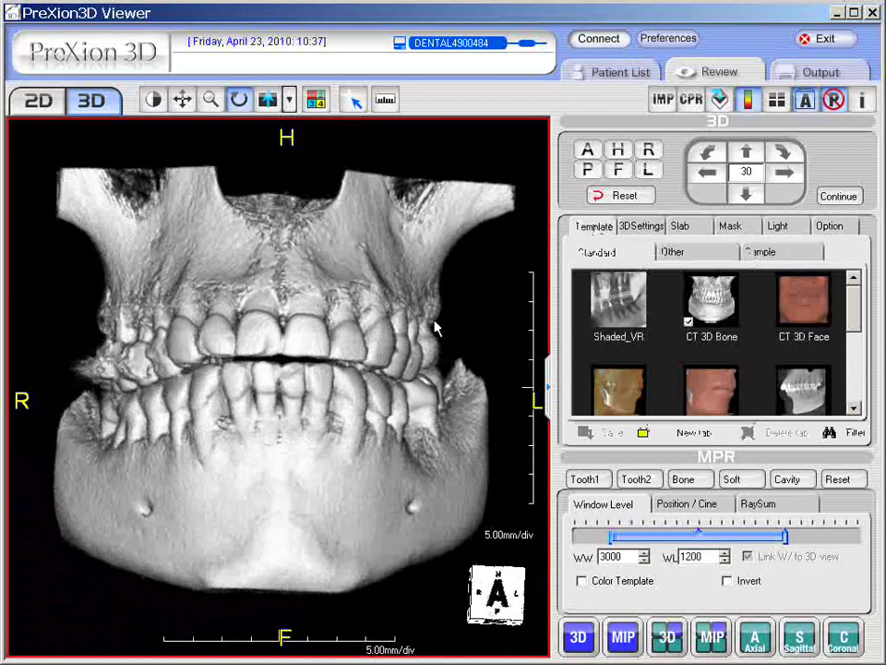
pyautogui.moveTo(459, 329); pyautogui.dragTo(399, 329)
pyautogui.moveTo(129, 286); pyautogui.dragTo(256, 370)
pyautogui.click(844, 227)
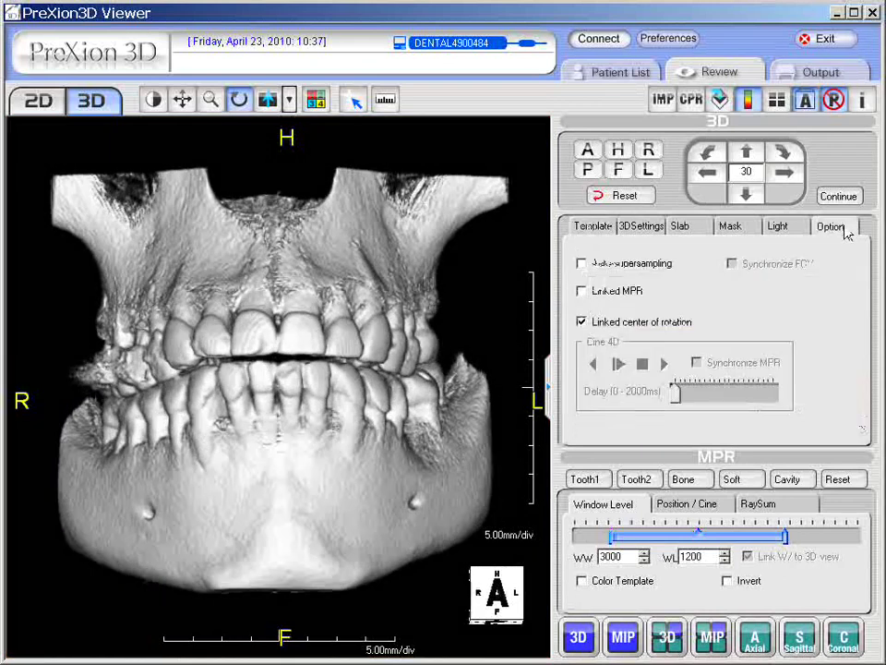
pyautogui.click(588, 227)
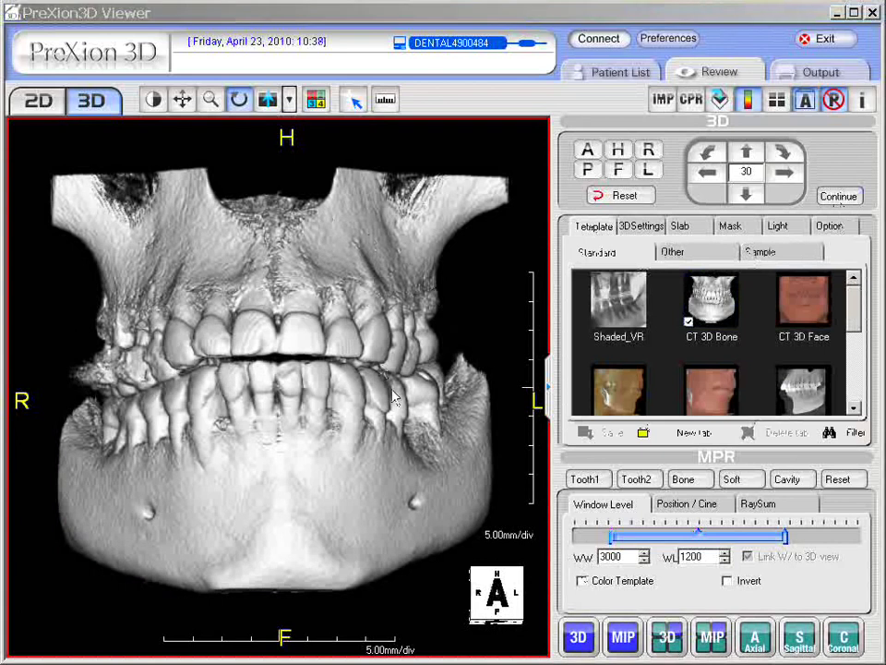
# Rotate the jaw round past its left side to the posterior, then reset the 3D view.
pyautogui.moveTo(251, 304); pyautogui.dragTo(318, 406)
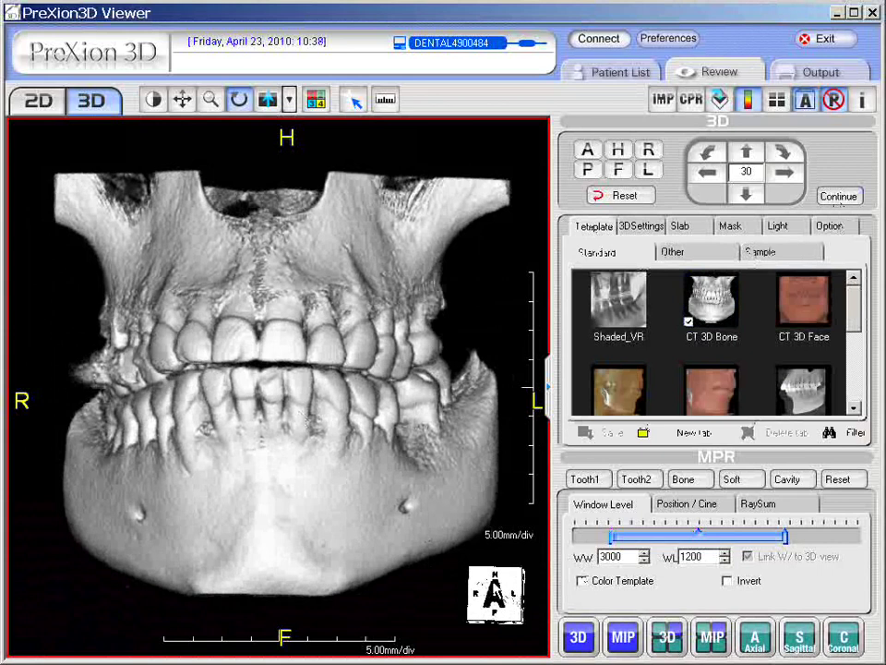
pyautogui.moveTo(429, 379); pyautogui.dragTo(191, 395)
pyautogui.moveTo(419, 390); pyautogui.dragTo(91, 391)
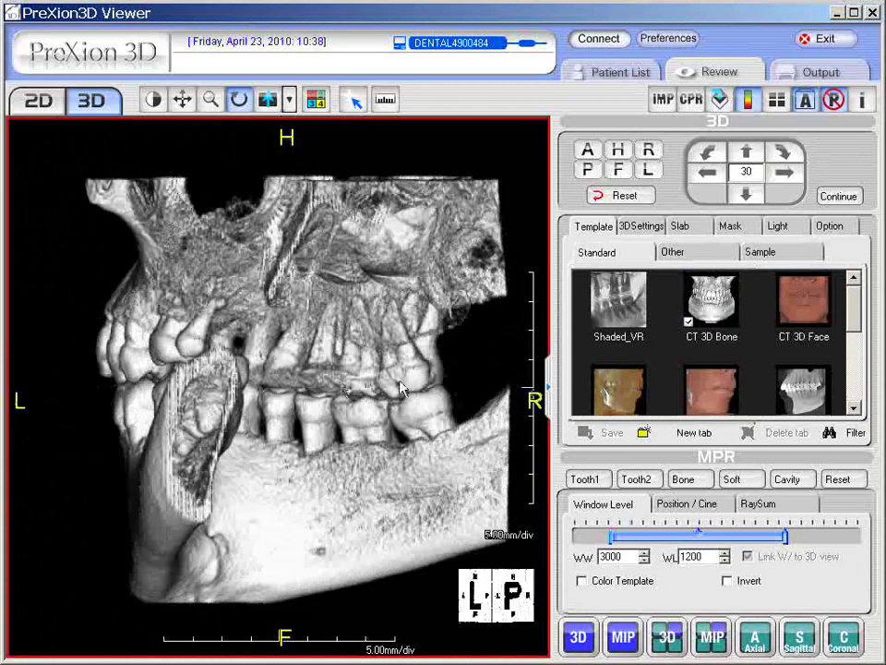
pyautogui.moveTo(421, 394); pyautogui.dragTo(250, 405)
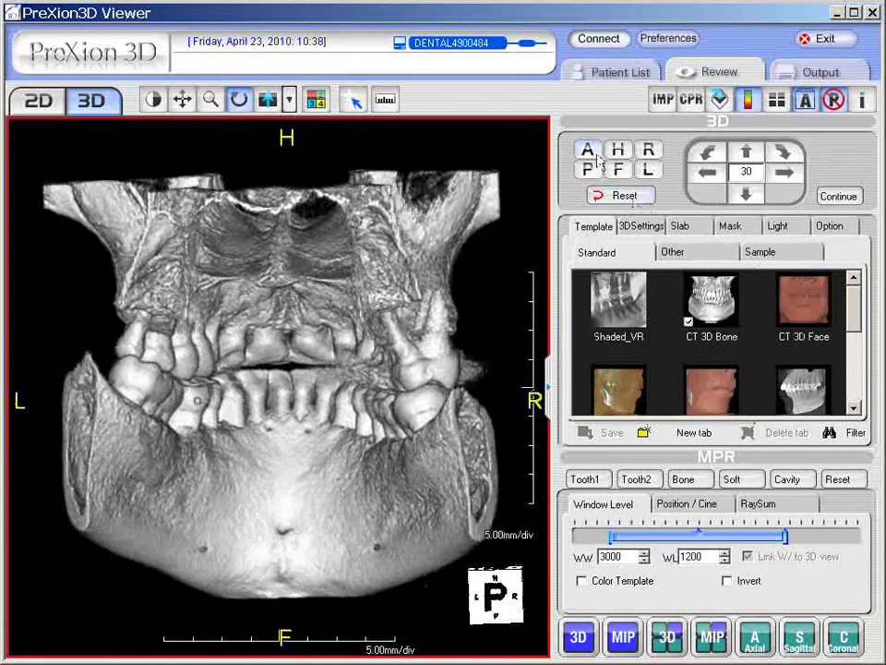
pyautogui.click(629, 201)
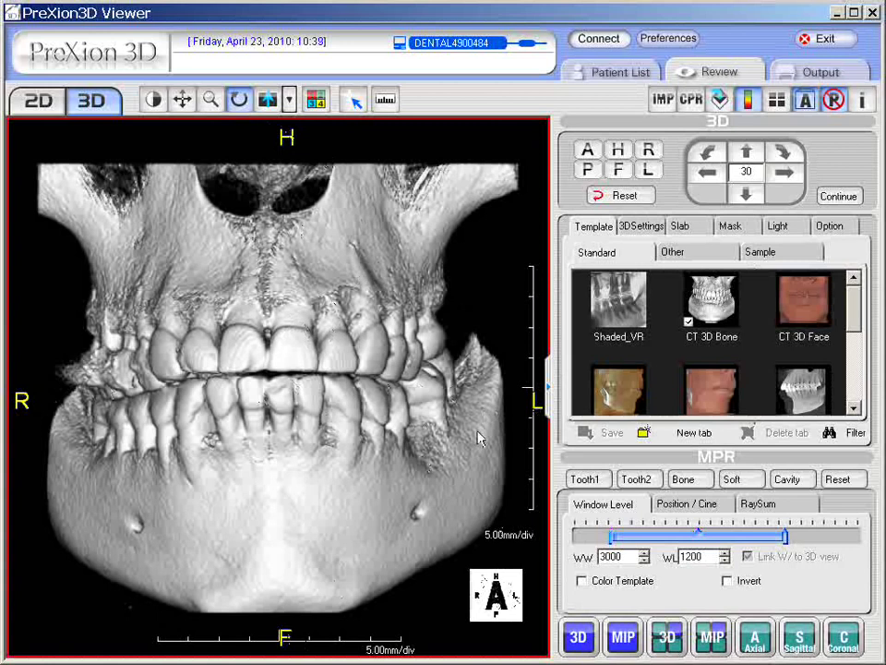
# Show the jaw in the posterior, head, foot, right and left standard views, then return from an oblique angle to the anterior view.
pyautogui.click(712, 305)
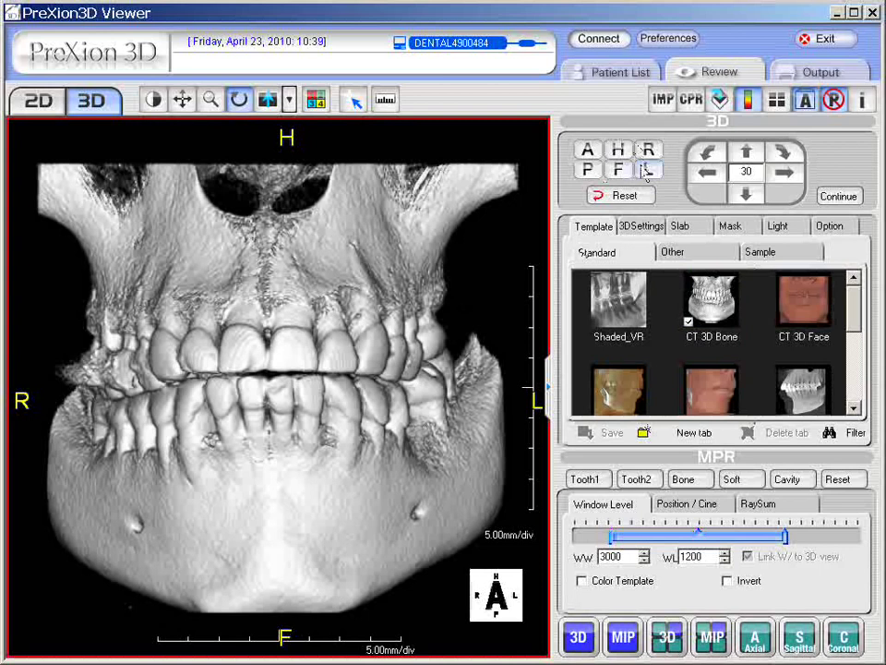
pyautogui.click(589, 172)
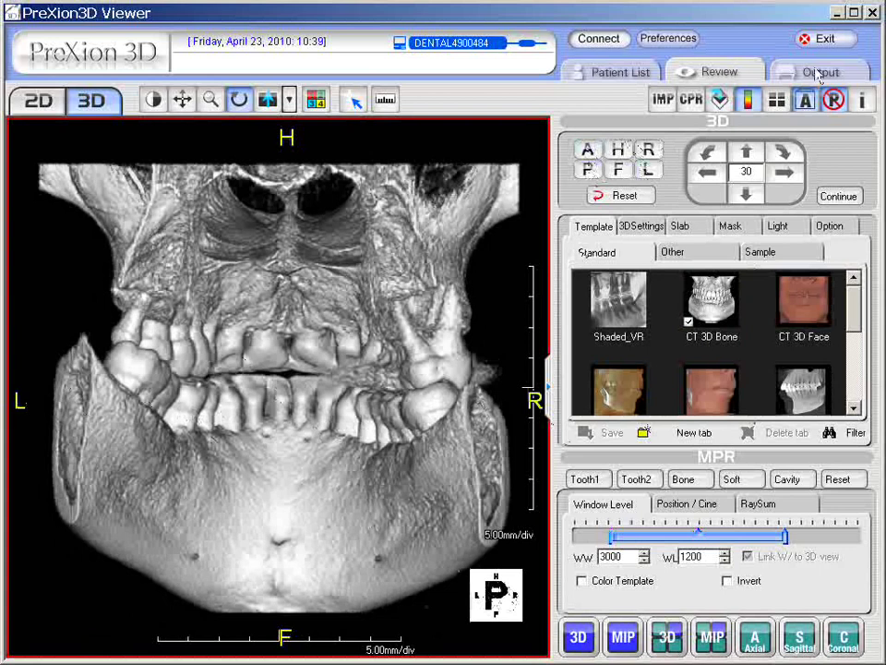
pyautogui.click(619, 153)
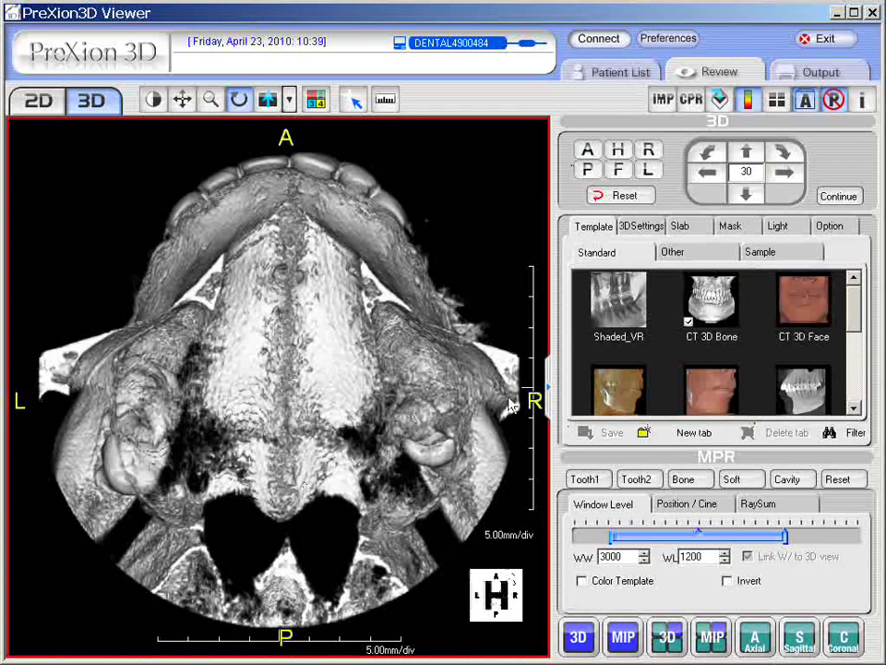
pyautogui.click(619, 171)
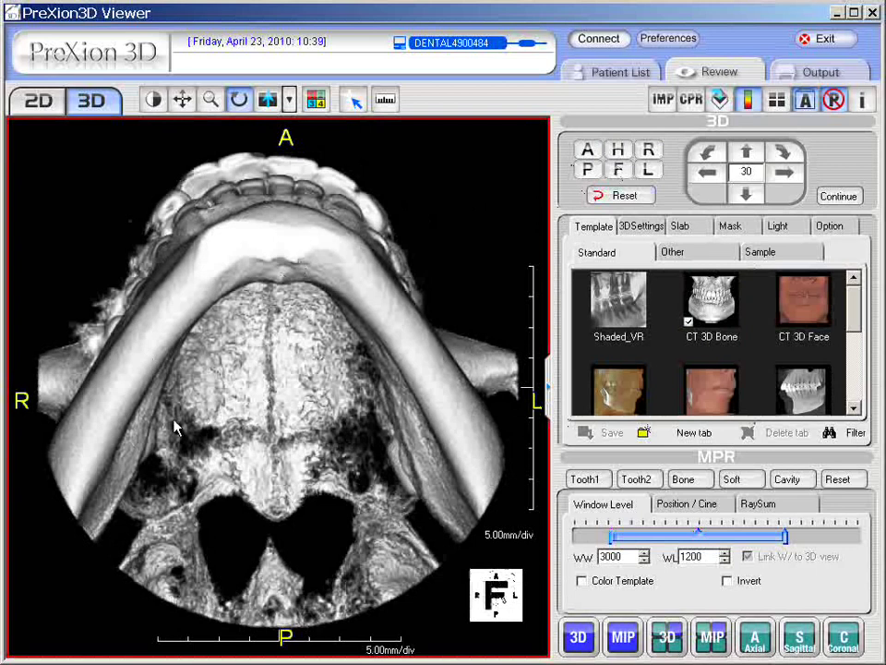
pyautogui.click(650, 151)
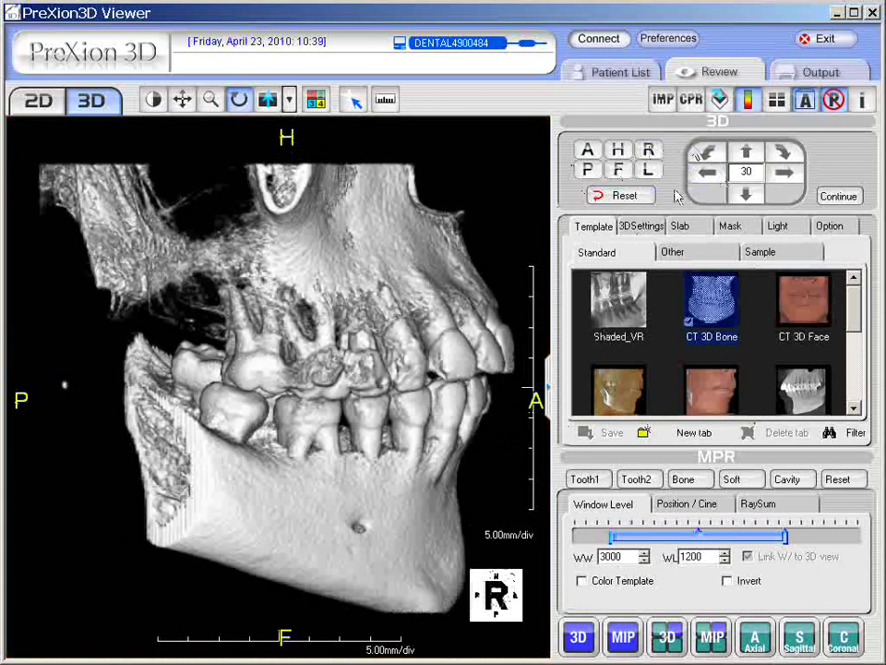
pyautogui.click(648, 170)
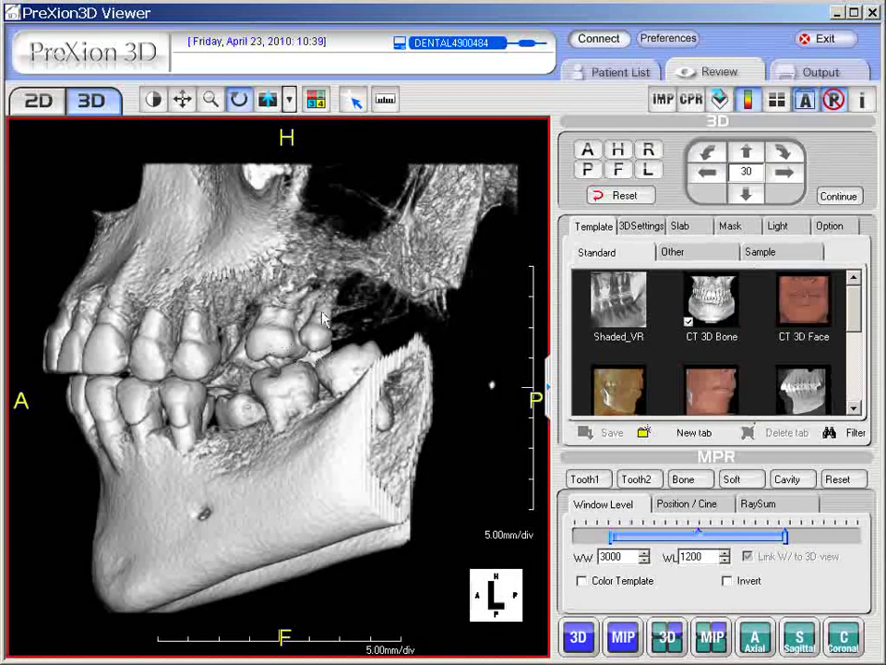
pyautogui.moveTo(265, 227); pyautogui.dragTo(229, 221)
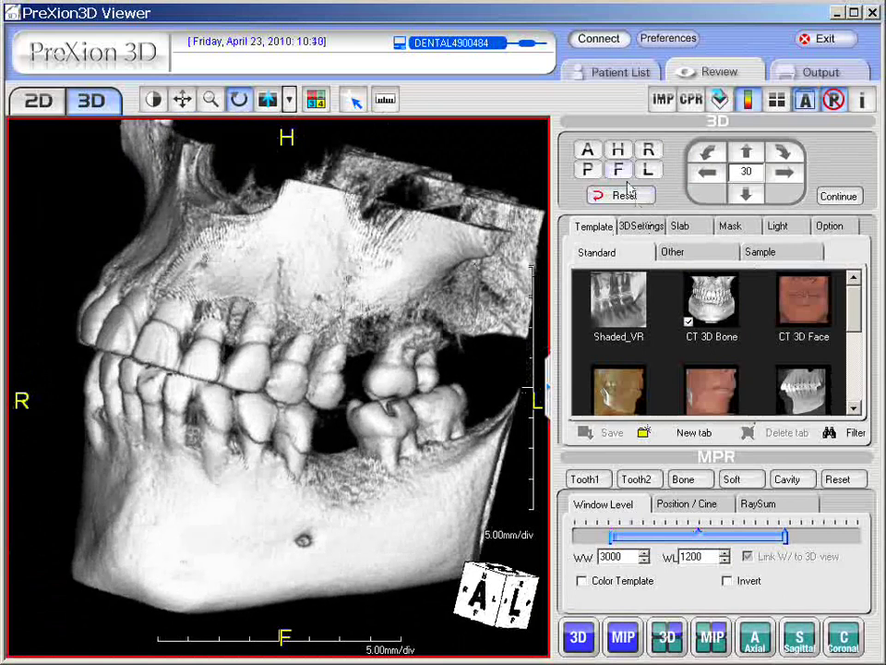
pyautogui.click(589, 150)
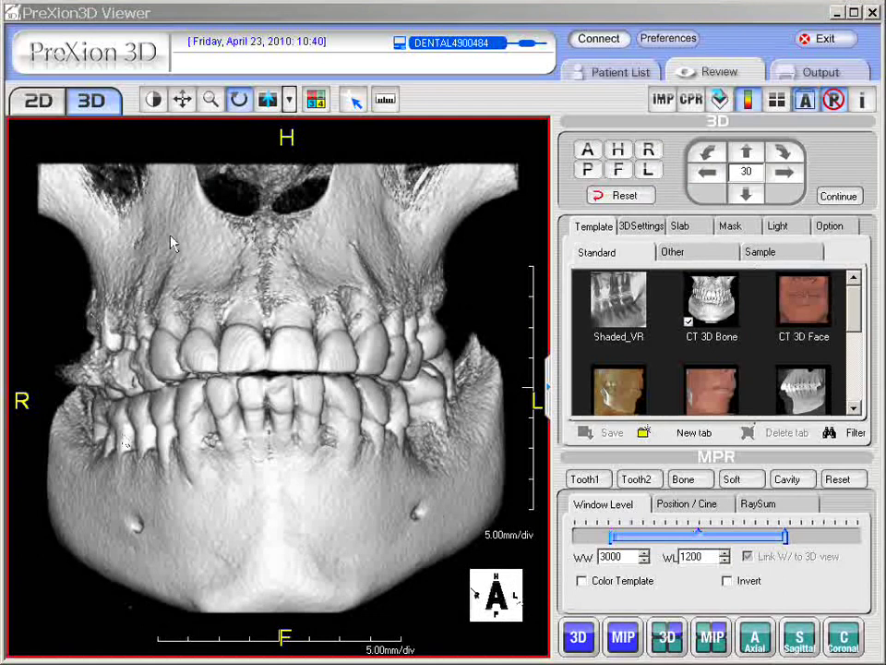
# Hide and redisplay the orientation letters and orientation cube on the 3D view.
pyautogui.click(806, 103)
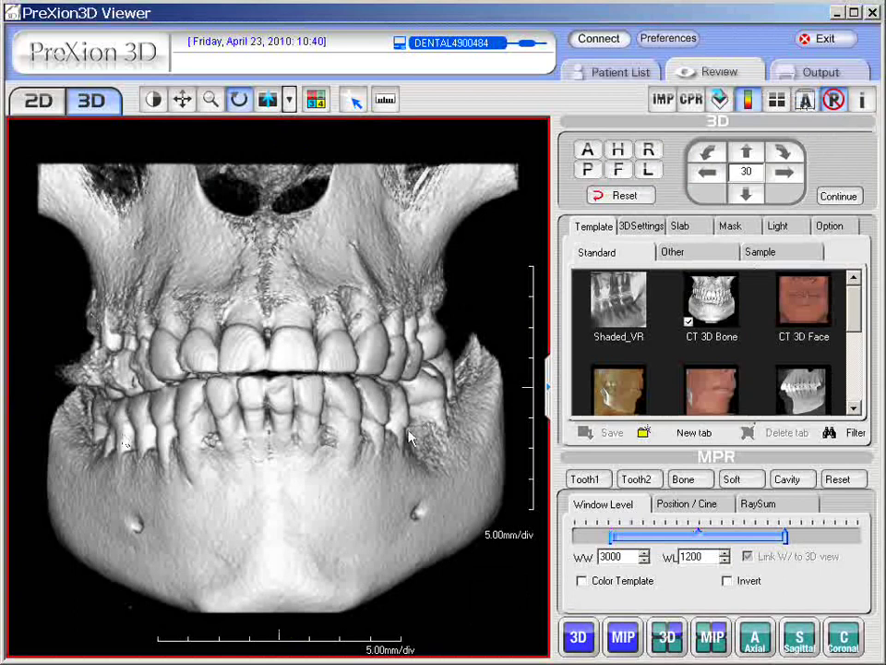
pyautogui.click(807, 105)
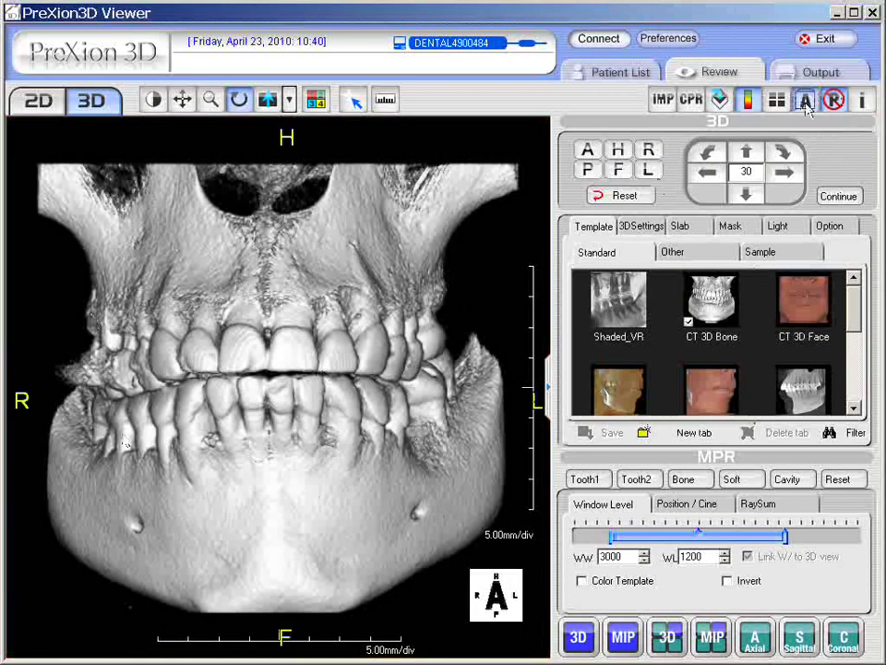
pyautogui.click(807, 105)
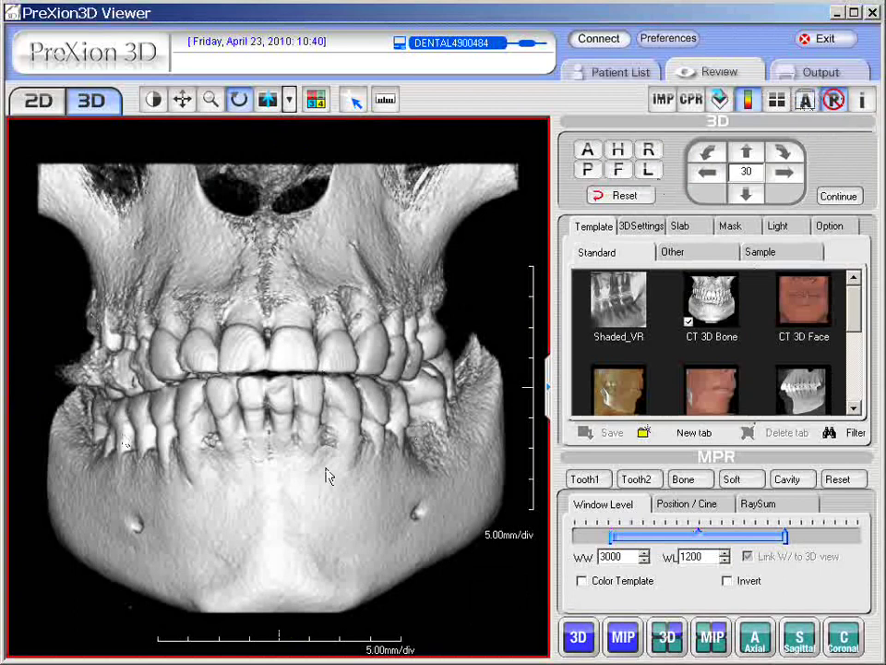
pyautogui.click(804, 104)
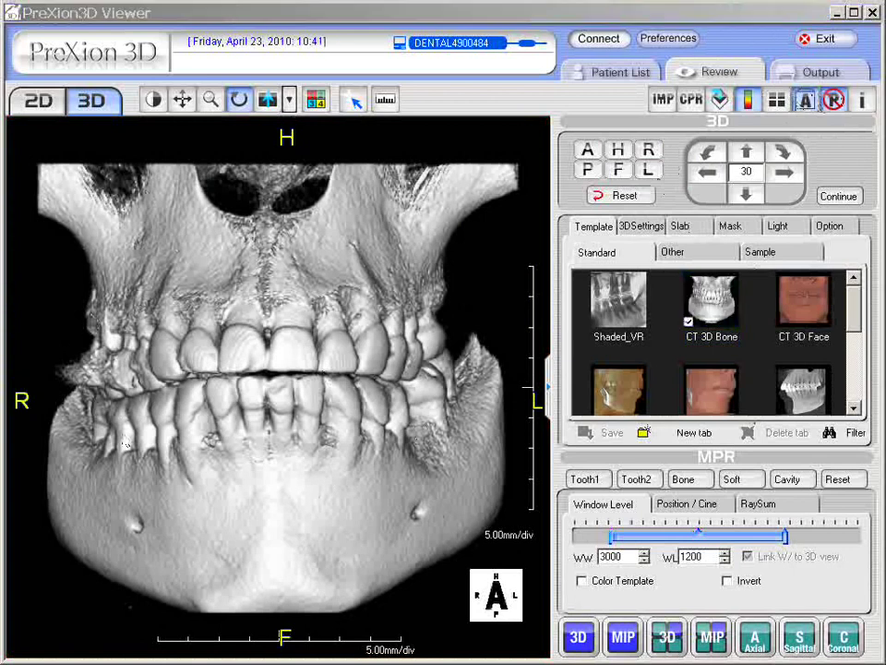
# Turn the jaw horizontally in 30-degree steps in both directions, and tilt it one step up and back down.
pyautogui.click(790, 176)
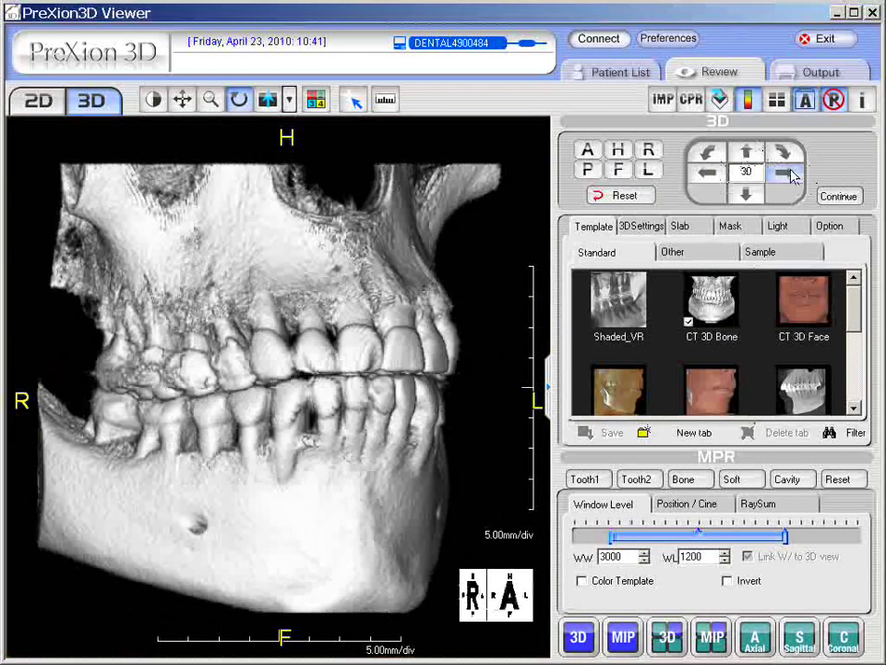
pyautogui.click(707, 175)
pyautogui.click(708, 177)
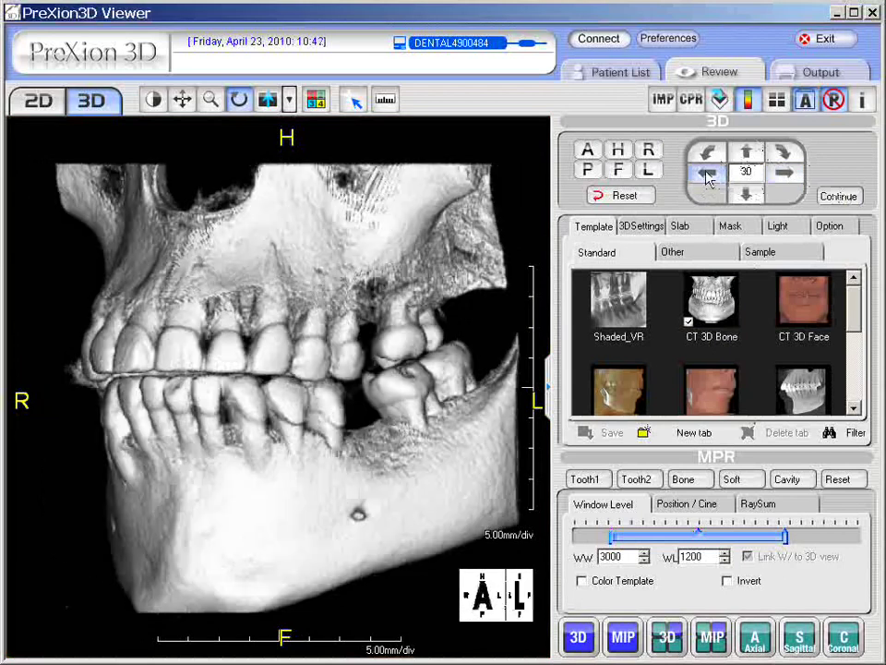
pyautogui.click(786, 175)
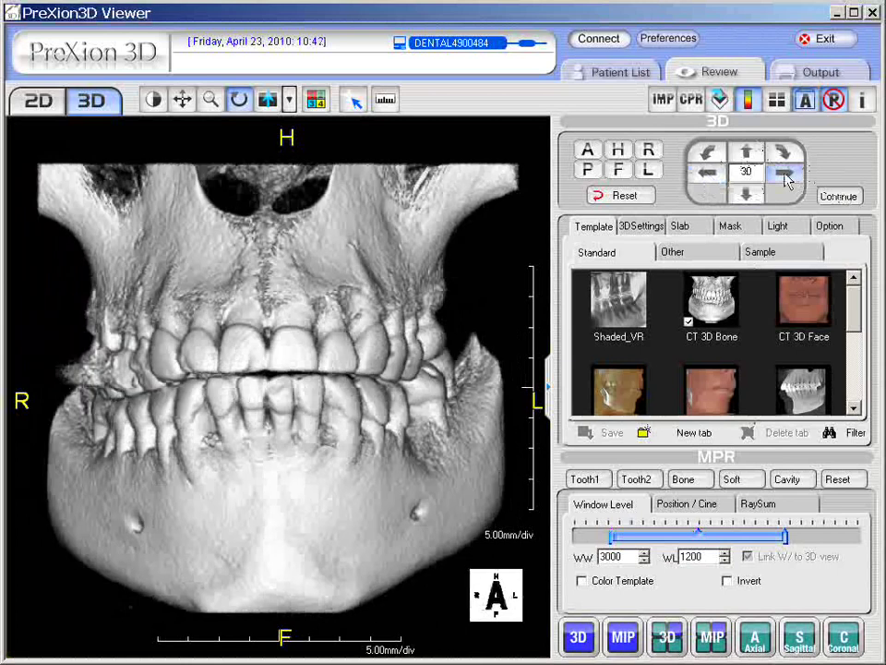
pyautogui.click(786, 176)
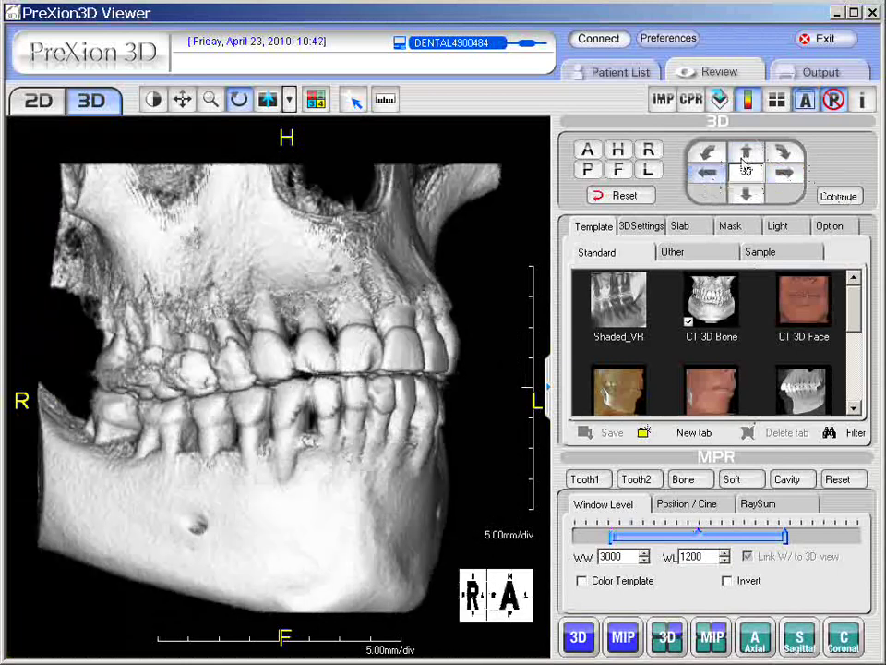
pyautogui.click(745, 157)
pyautogui.click(746, 192)
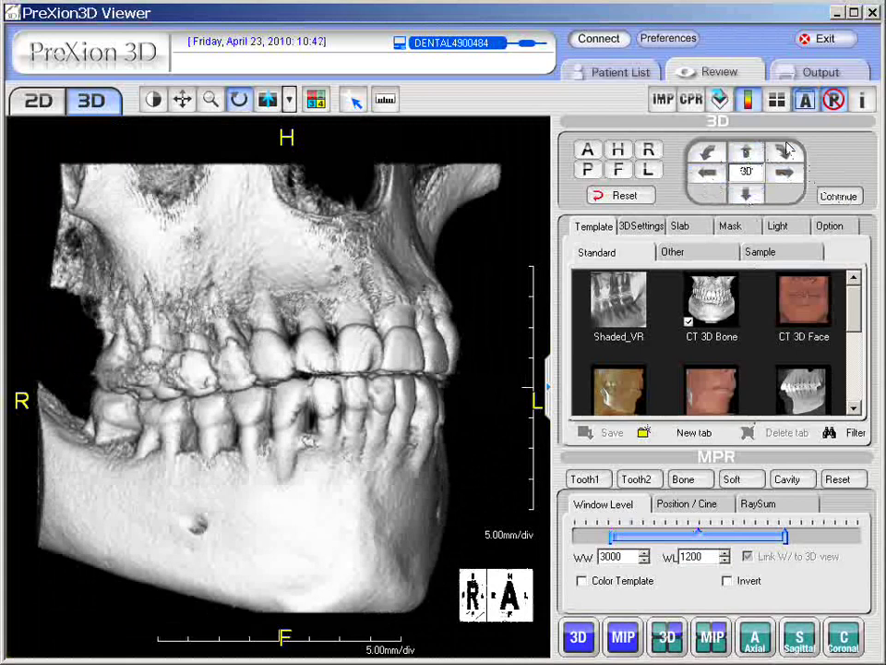
# Roll the jaw clockwise and counterclockwise in 30-degree steps, turn it further onto its right side, and reset the 3D view.
pyautogui.click(787, 155)
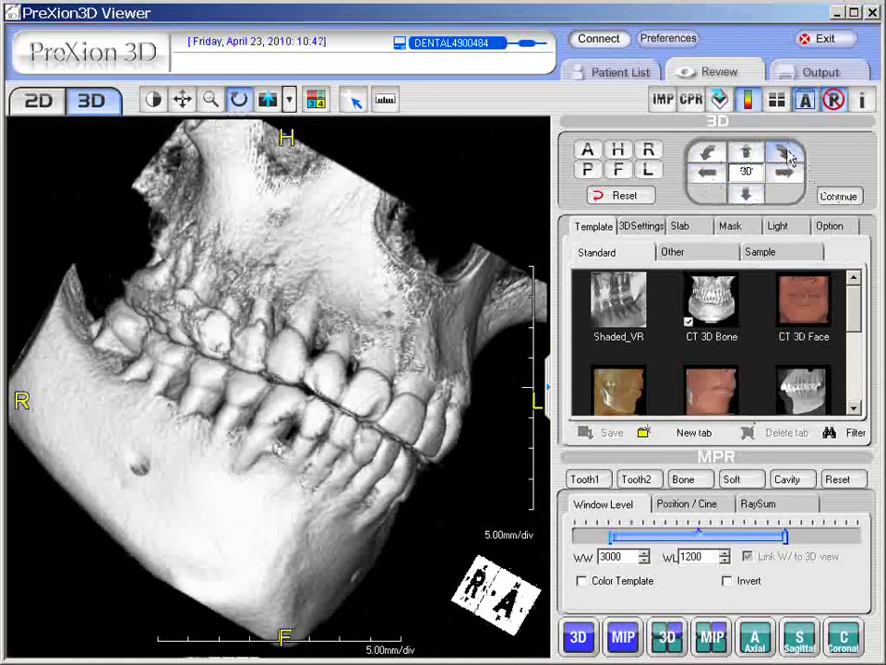
pyautogui.click(704, 154)
pyautogui.click(704, 154)
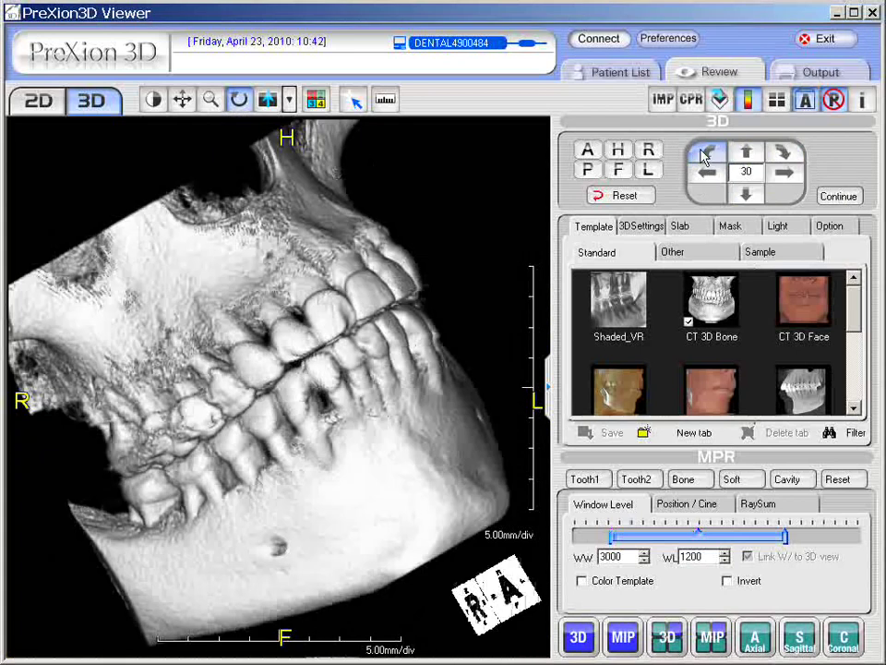
pyautogui.click(790, 175)
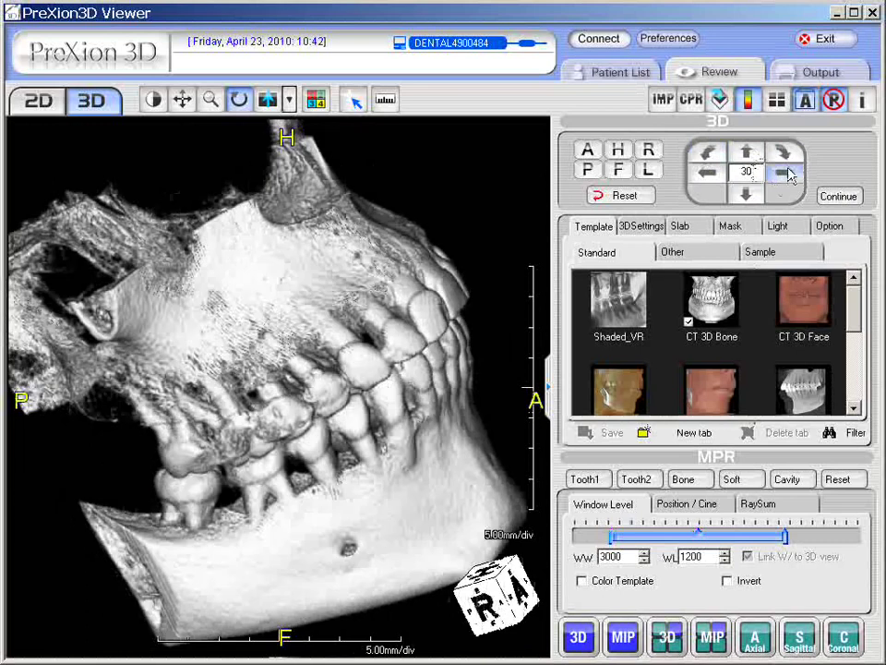
pyautogui.click(623, 194)
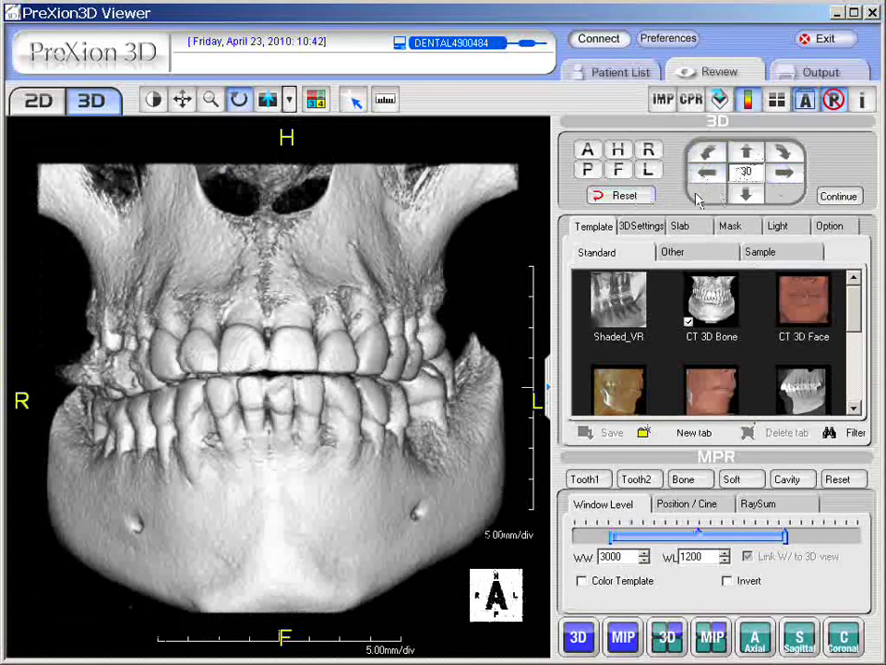
# Set the rotation increment to 15 degrees, then turn the jaw one step horizontally and back to the front.
pyautogui.doubleClick(747, 172)
pyautogui.write('15')
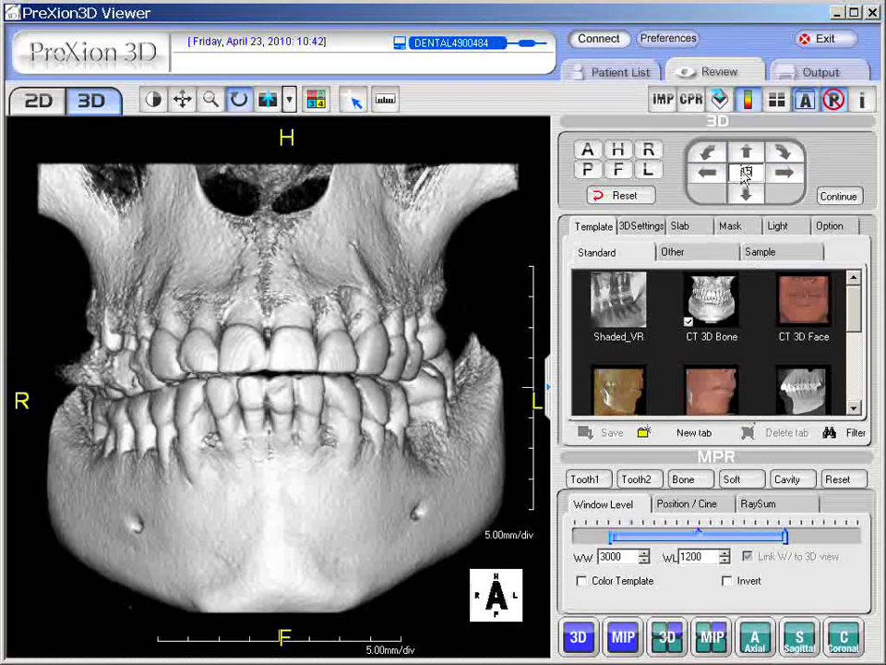
pyautogui.click(785, 174)
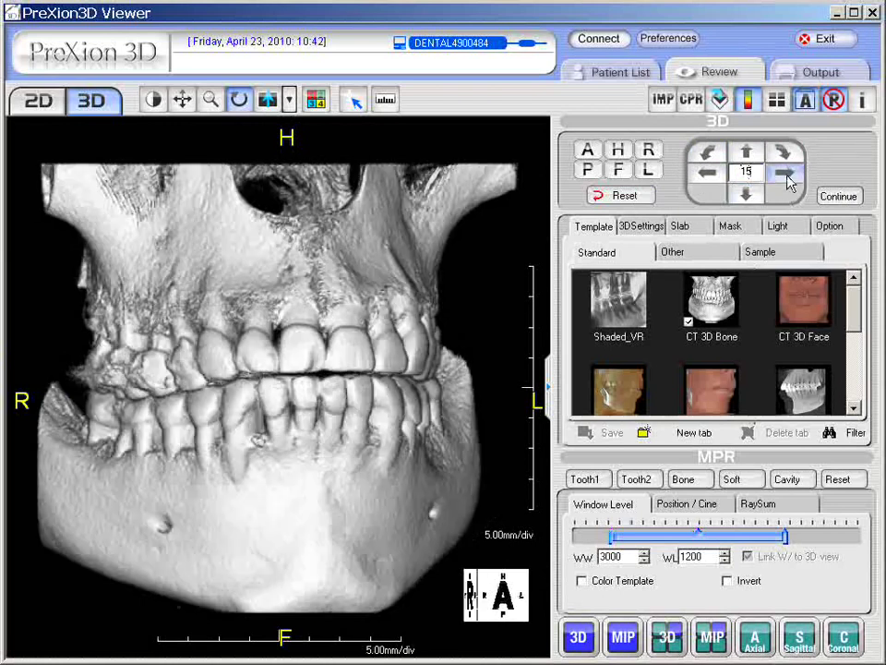
pyautogui.click(706, 174)
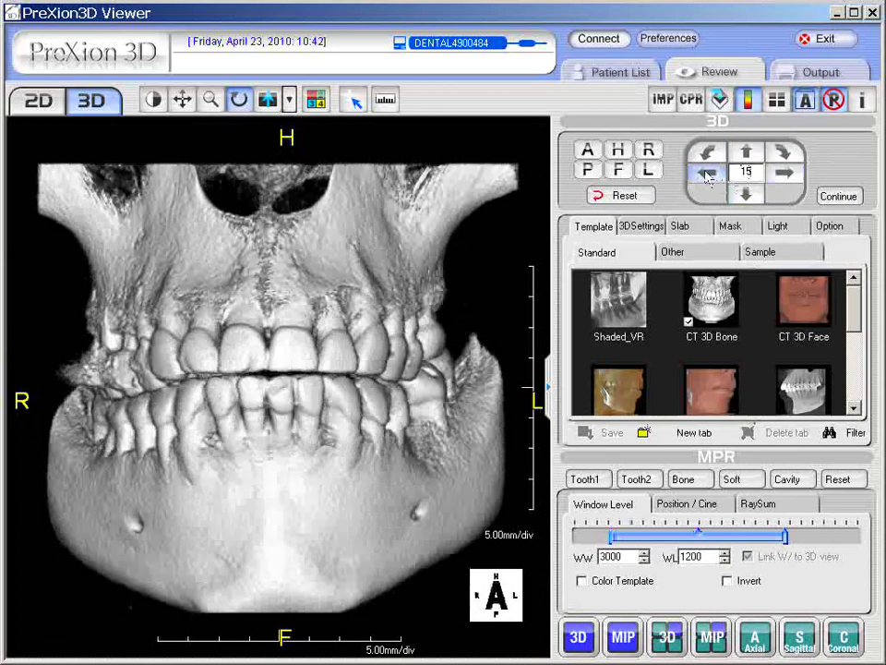
# Rotate the jaw continuously about the horizontal turn, roll and tilt directions, then stop the motion and reset the 3D view.
pyautogui.click(839, 197)
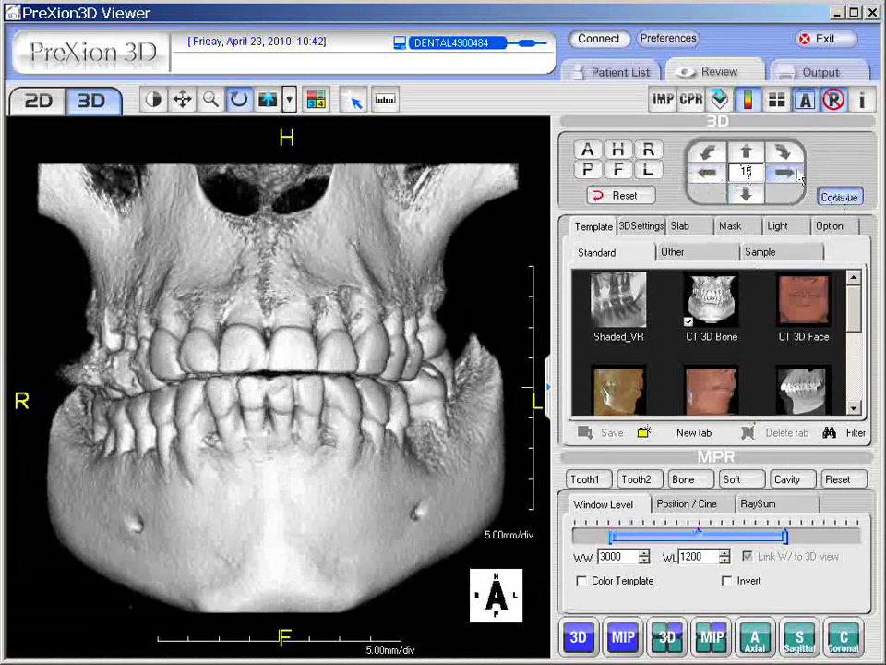
pyautogui.click(787, 175)
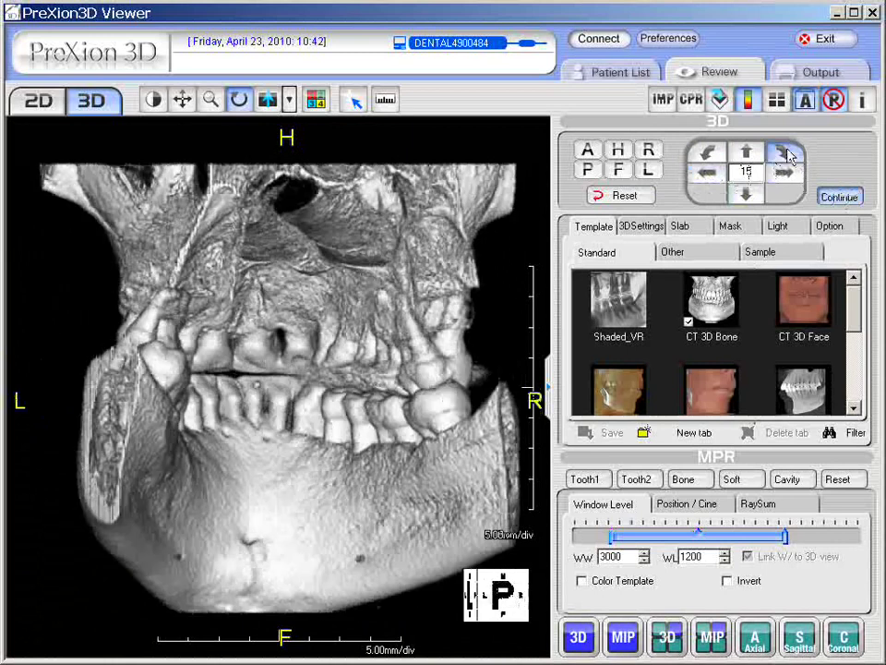
pyautogui.click(786, 153)
pyautogui.click(750, 154)
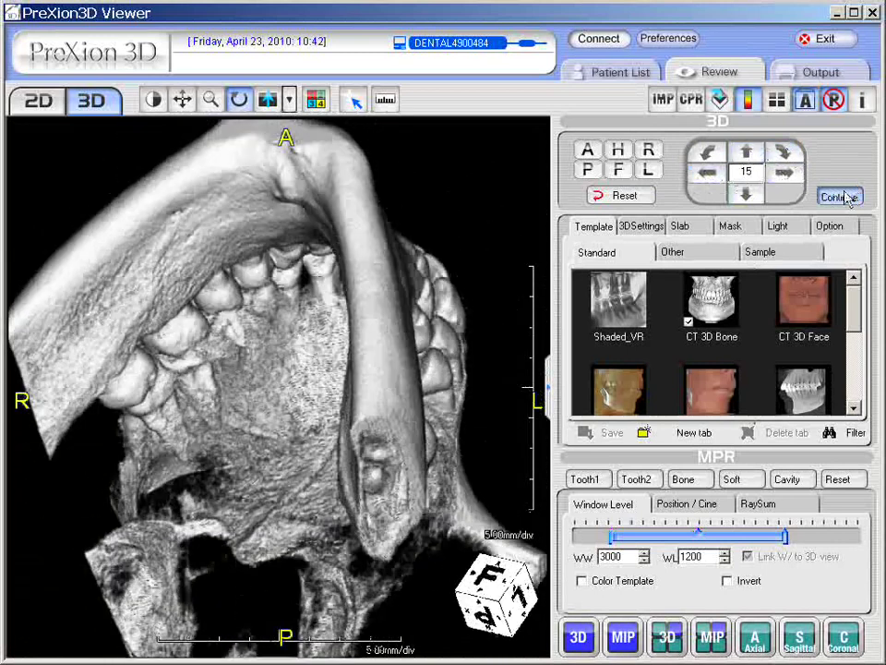
pyautogui.click(841, 196)
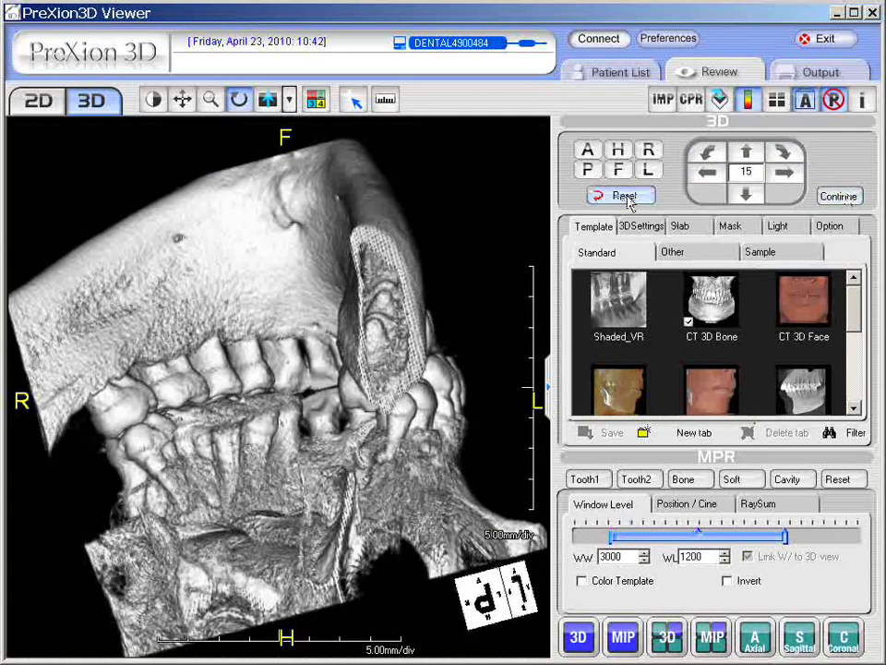
pyautogui.click(634, 196)
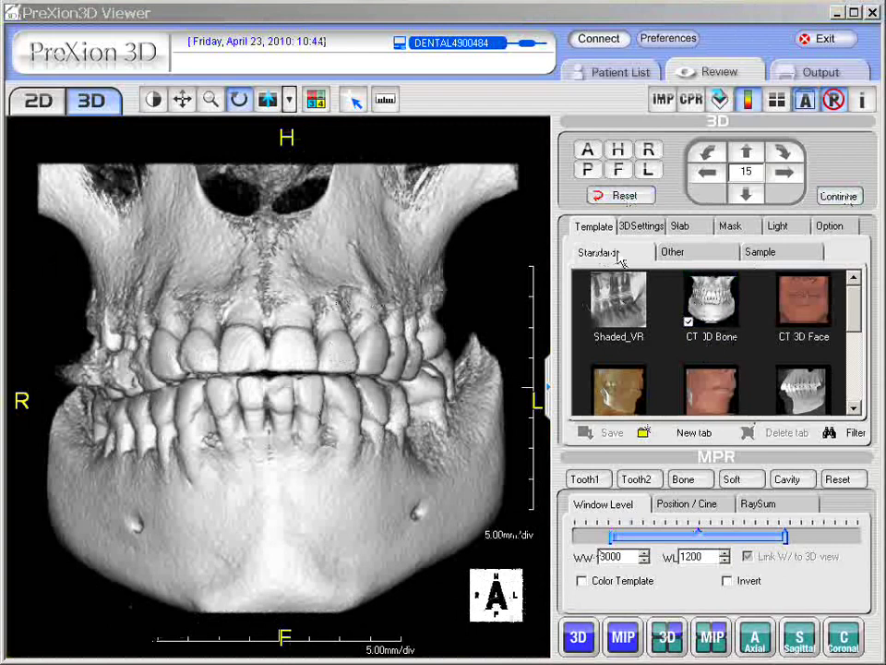
# Browse the Standard rendering templates and display the jaw with the 3D General template.
pyautogui.scroll(-3, 853, 400)
pyautogui.moveTo(854, 400); pyautogui.dragTo(851, 303)
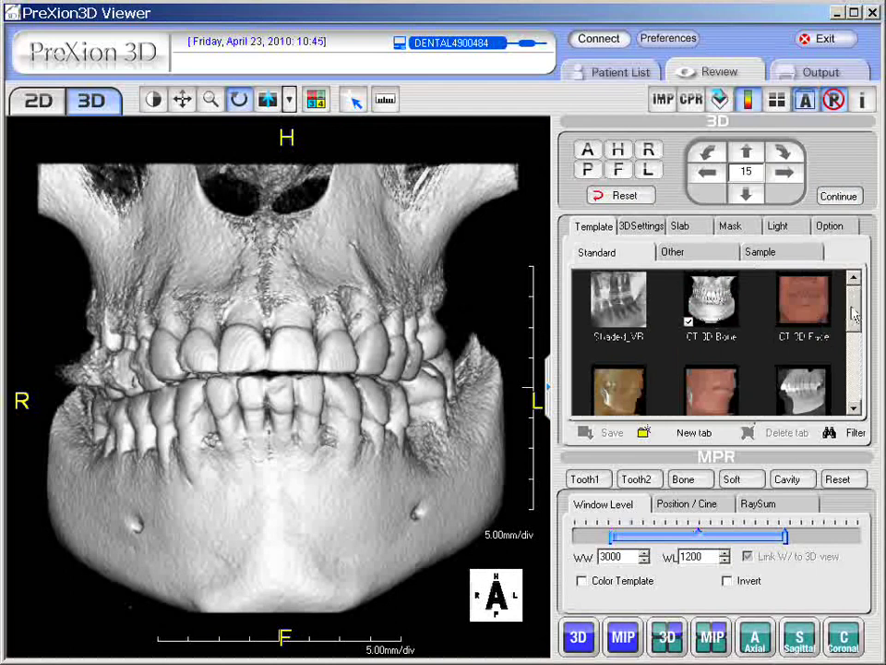
pyautogui.click(707, 314)
pyautogui.scroll(-1, 851, 317)
pyautogui.moveTo(851, 317); pyautogui.dragTo(851, 368)
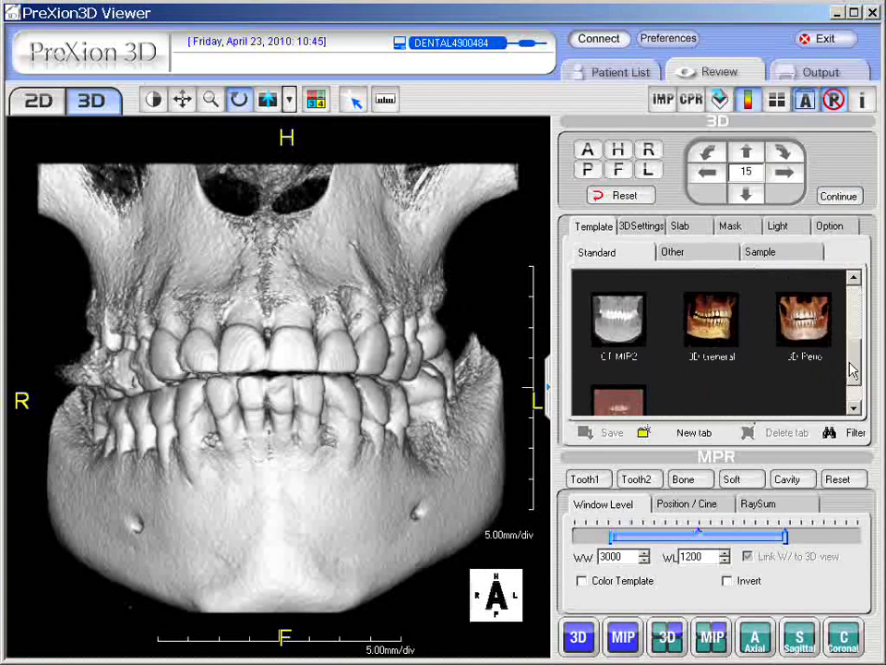
pyautogui.click(719, 322)
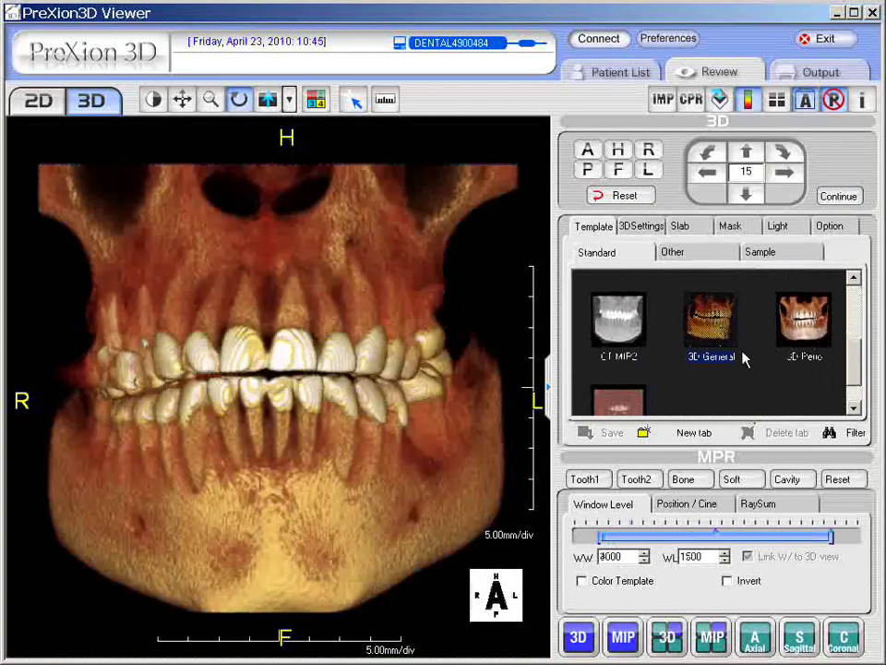
# Display the jaw with the 3D Perio template and then with the 3D Face template.
pyautogui.click(808, 325)
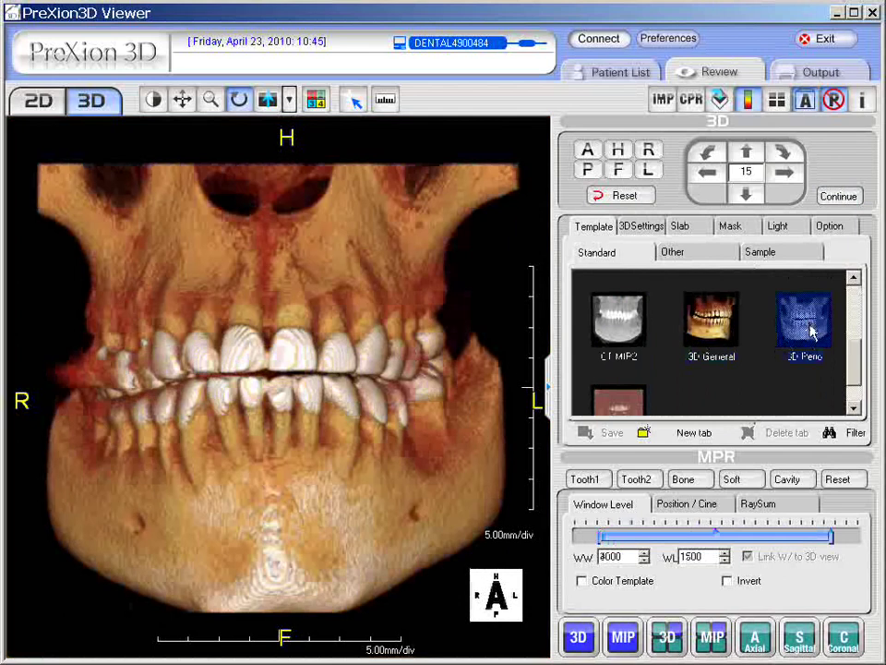
pyautogui.scroll(-2, 803, 344)
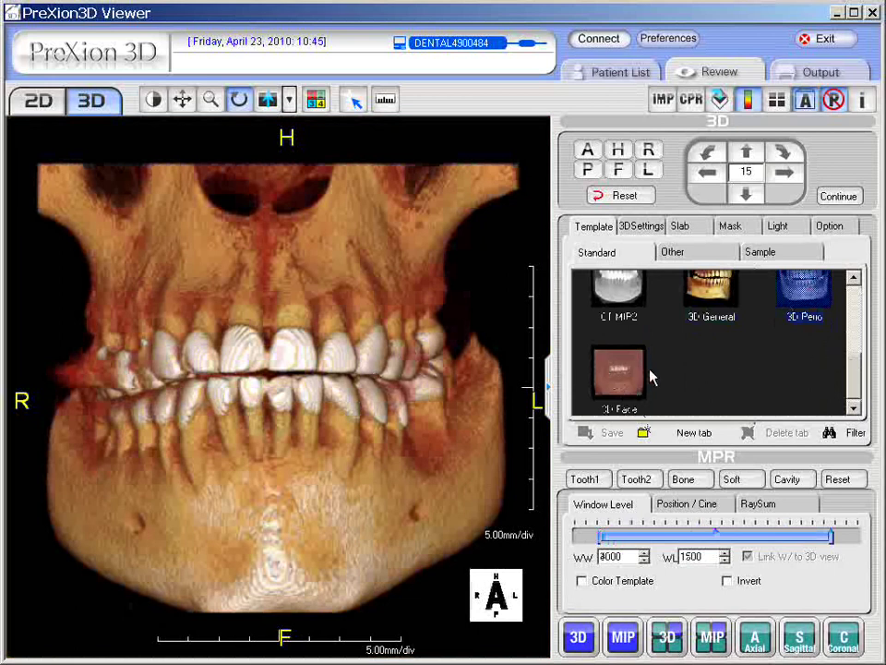
pyautogui.click(620, 377)
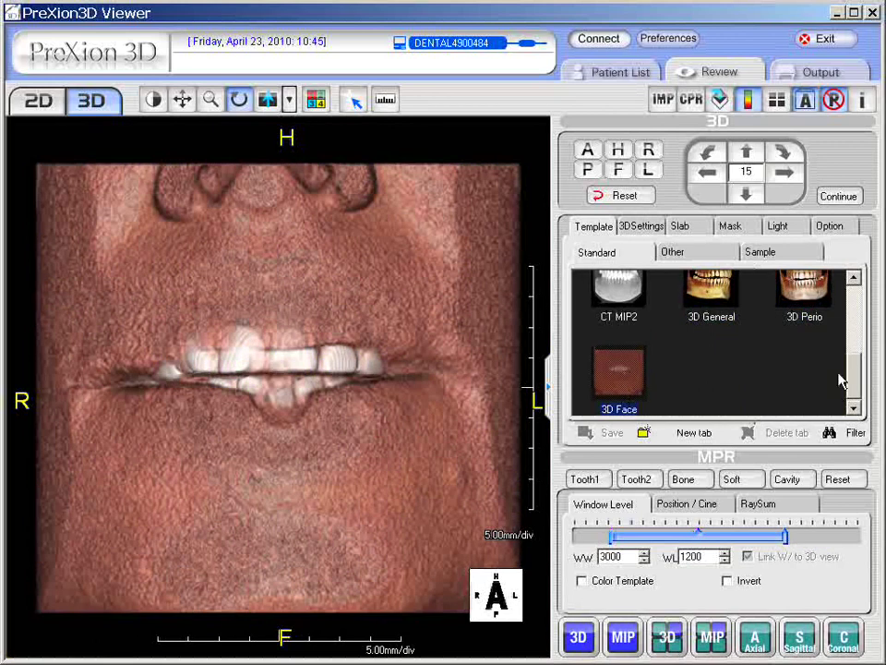
# Display the jaw with the Shaded_VR template and rotate it slightly to examine the transparent rendering.
pyautogui.moveTo(854, 373); pyautogui.dragTo(855, 310)
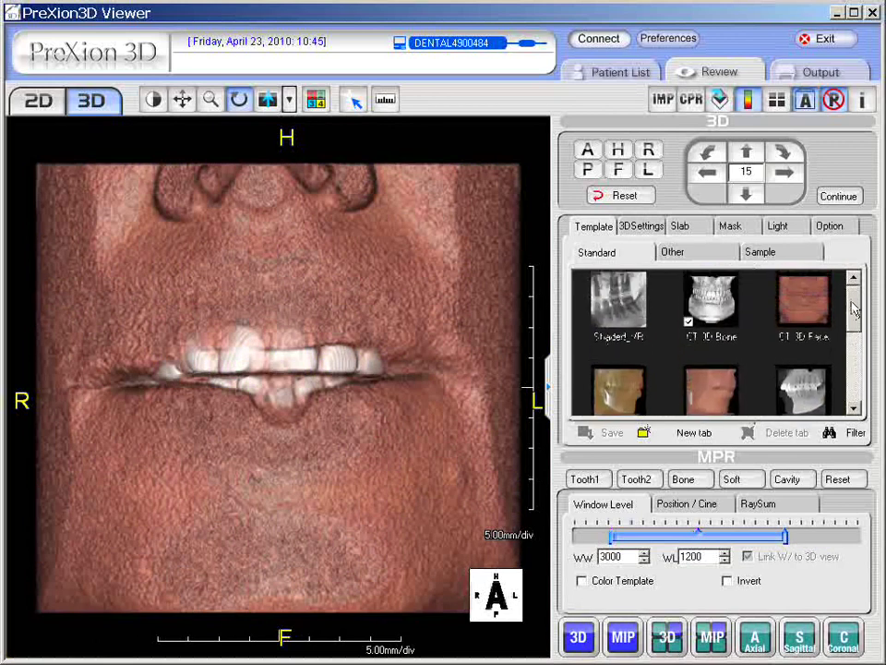
pyautogui.click(618, 303)
pyautogui.moveTo(298, 362); pyautogui.dragTo(281, 357)
pyautogui.moveTo(174, 319); pyautogui.dragTo(172, 350)
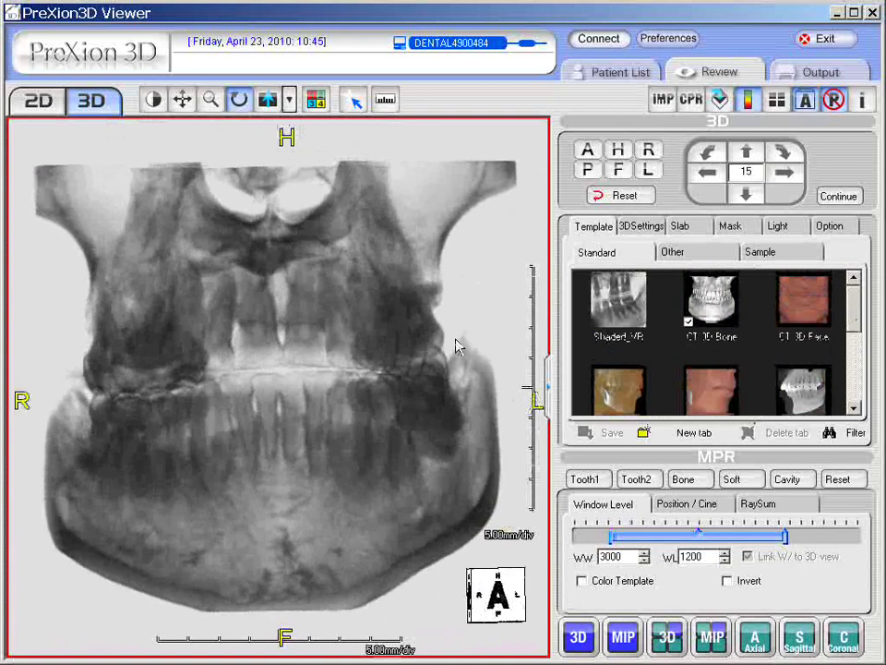
pyautogui.click(600, 337)
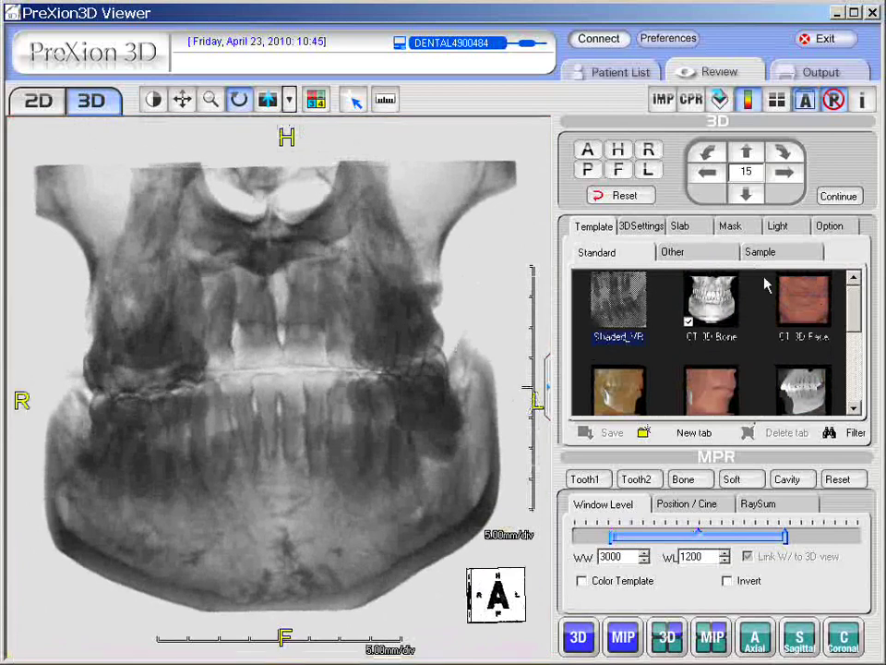
# Display the jaw with the CT Standard 1, CT Standard 2 and CT Standard 3 templates from the Other set.
pyautogui.click(694, 255)
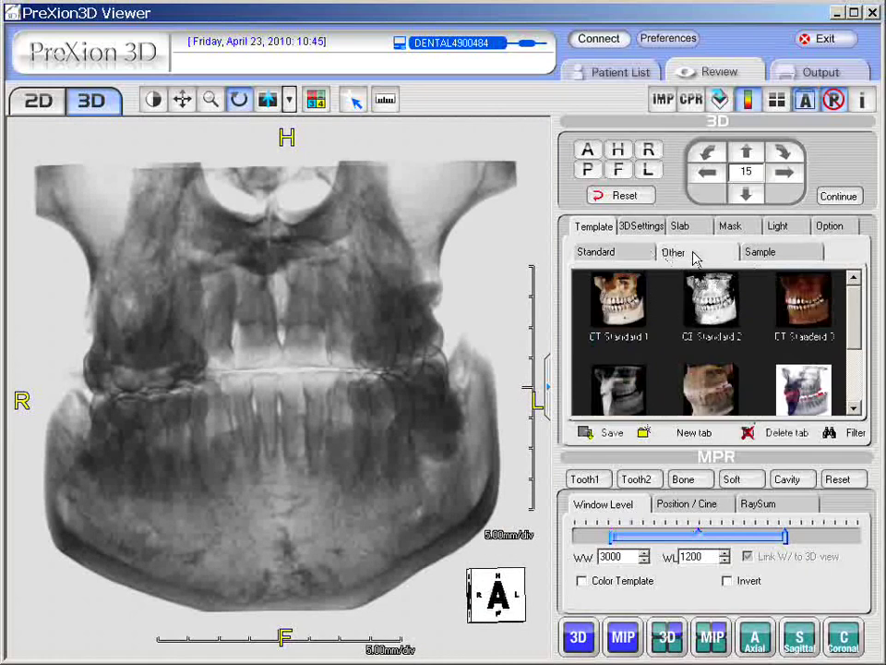
pyautogui.click(620, 309)
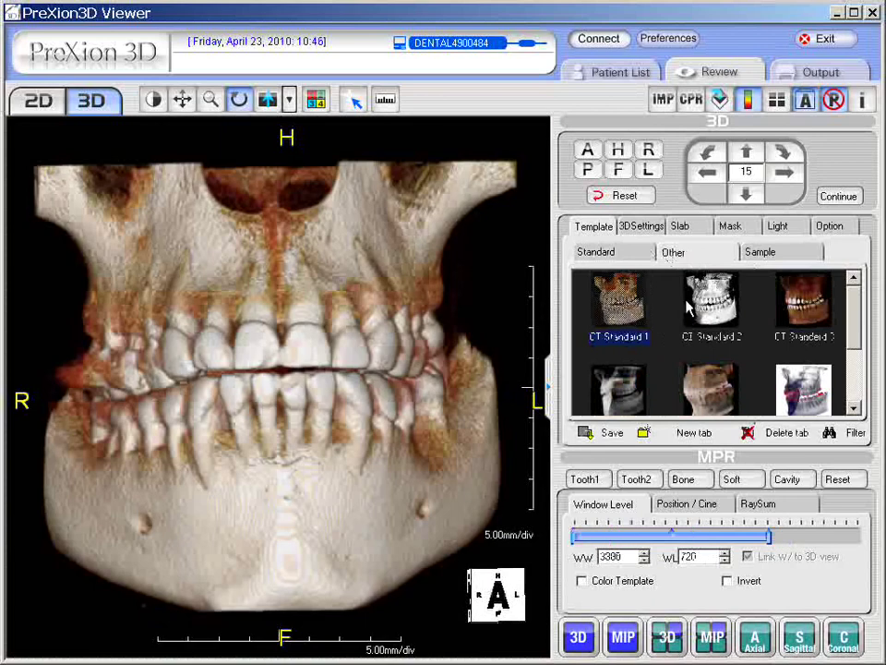
pyautogui.click(716, 304)
pyautogui.click(808, 307)
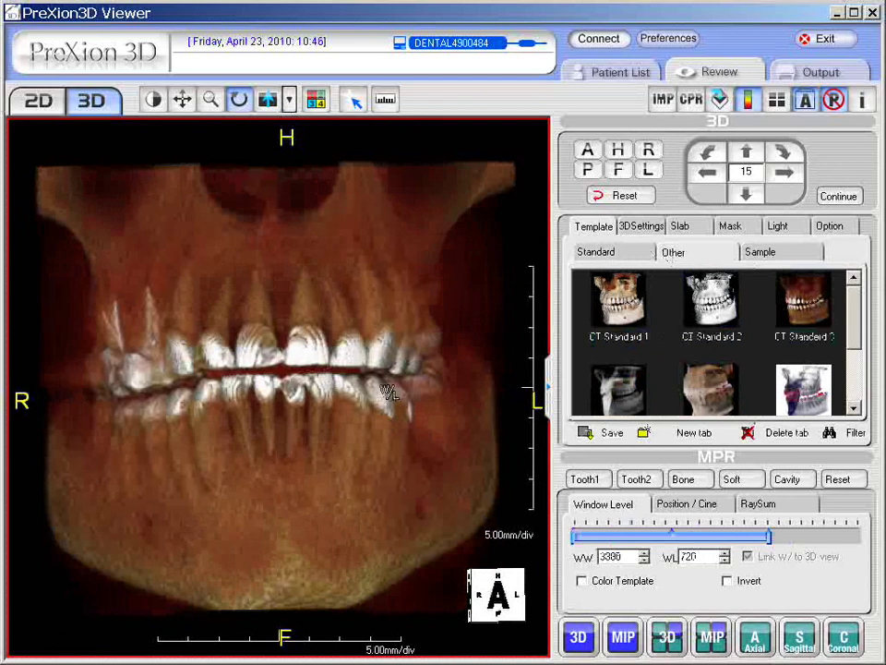
pyautogui.click(808, 313)
# Apply the CT Transparent 2 template, rotate the jaw to its left side and adjust the rendering's window level.
pyautogui.scroll(-2, 854, 343)
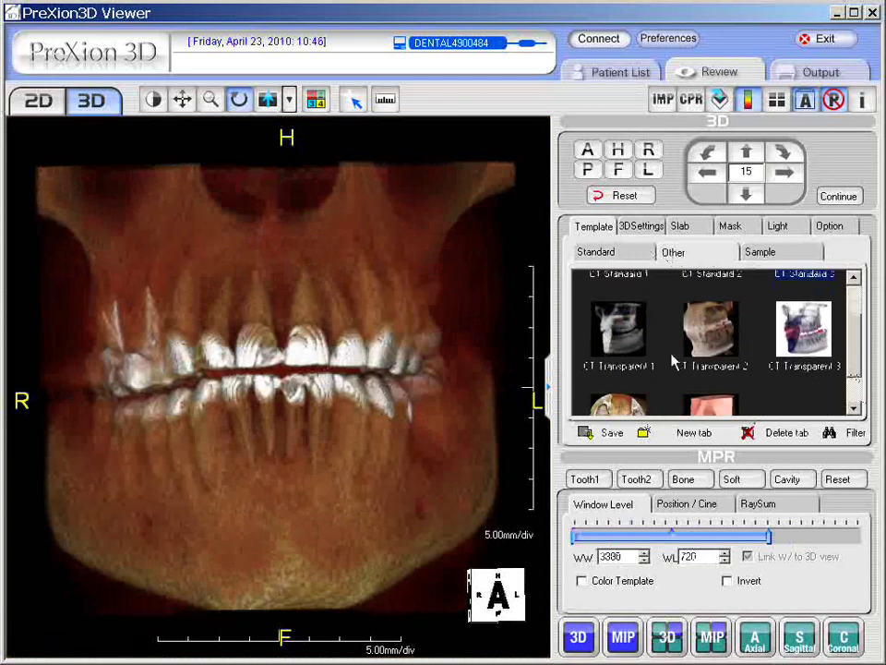
pyautogui.click(725, 331)
pyautogui.click(435, 426)
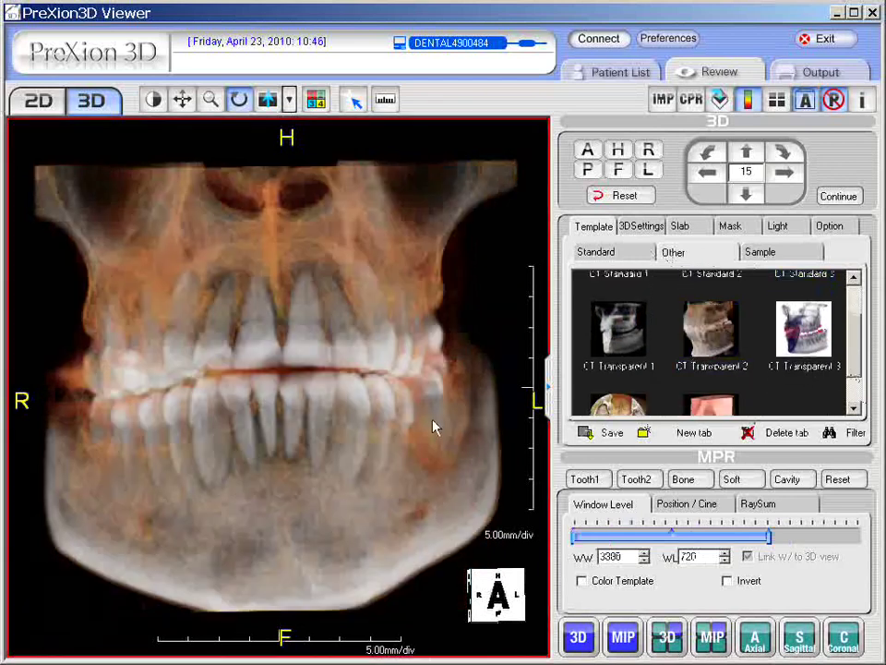
pyautogui.moveTo(426, 419); pyautogui.dragTo(454, 416, button='right')
pyautogui.moveTo(453, 421); pyautogui.dragTo(362, 508)
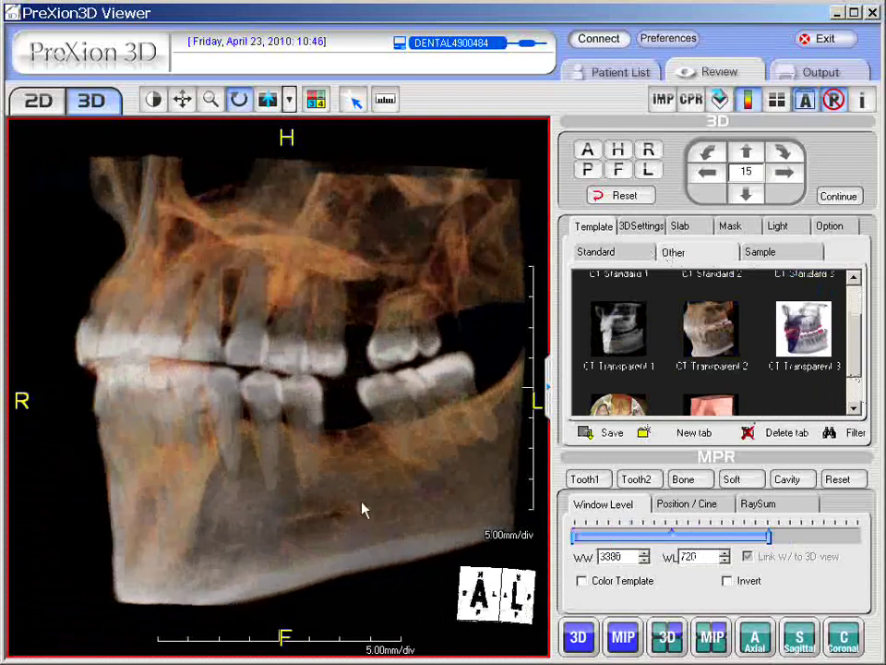
pyautogui.moveTo(391, 450); pyautogui.dragTo(330, 461, button='right')
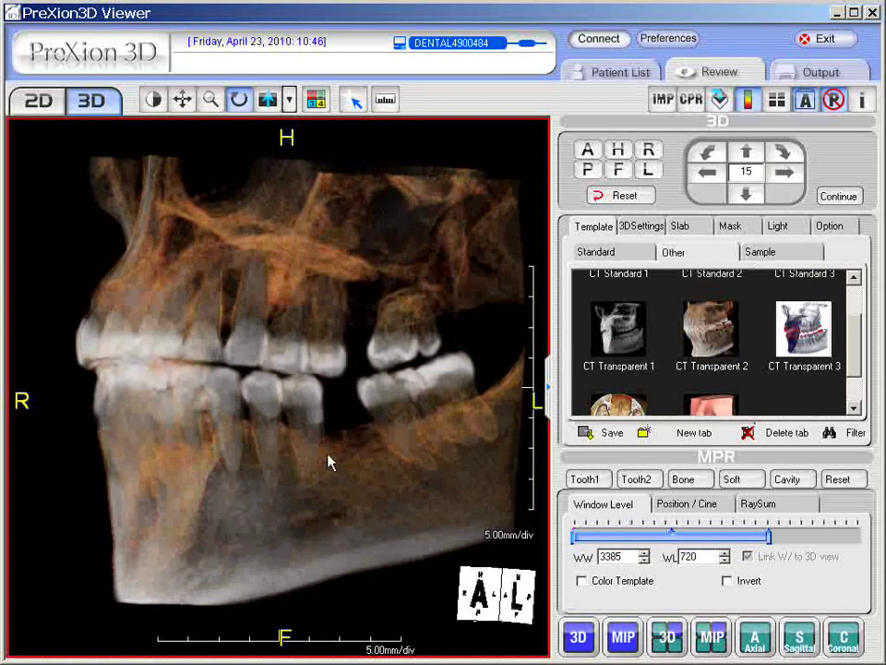
# Zoom in and rotate to examine the left molar roots and front teeth, then reapply the CT Transparent 2 template.
pyautogui.moveTo(407, 439); pyautogui.dragTo(437, 425, button='middle')
pyautogui.moveTo(437, 425); pyautogui.dragTo(280, 403)
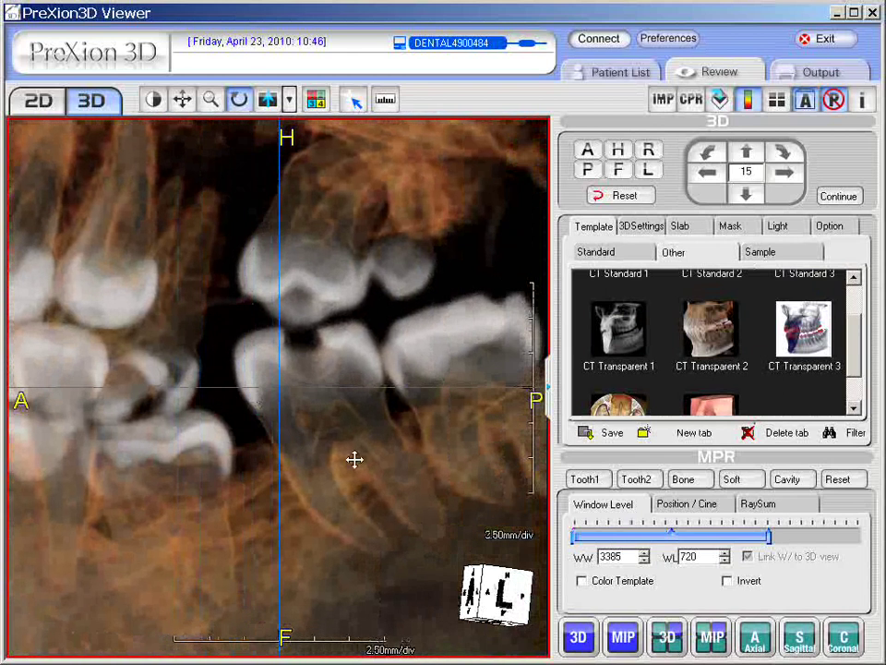
pyautogui.moveTo(370, 476); pyautogui.dragTo(379, 455)
pyautogui.click(710, 330)
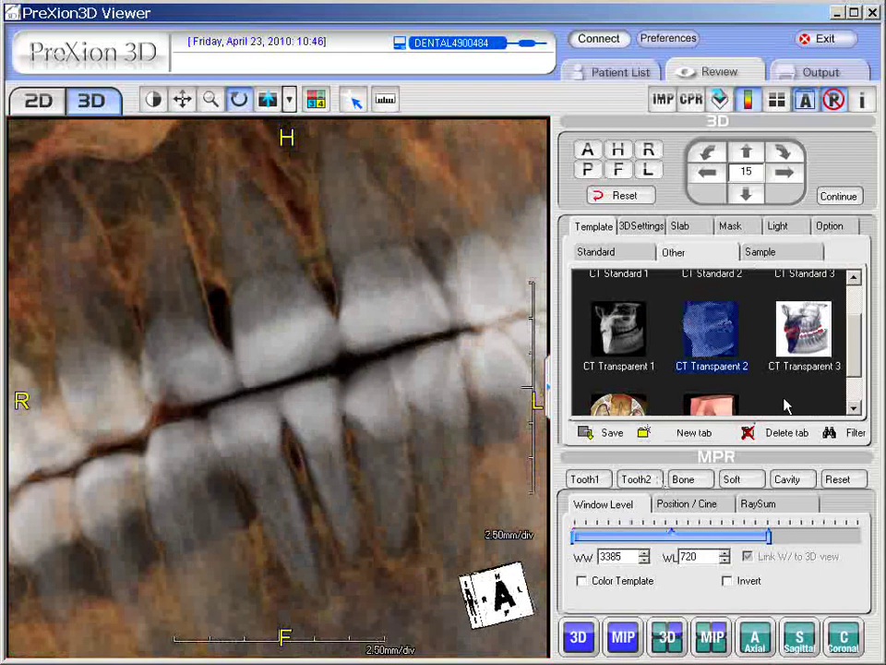
# Apply the CT maxillary air sinus template to the reset view and rotate the volume to look down on the sinuses from the head.
pyautogui.click(635, 200)
pyautogui.scroll(-1, 854, 376)
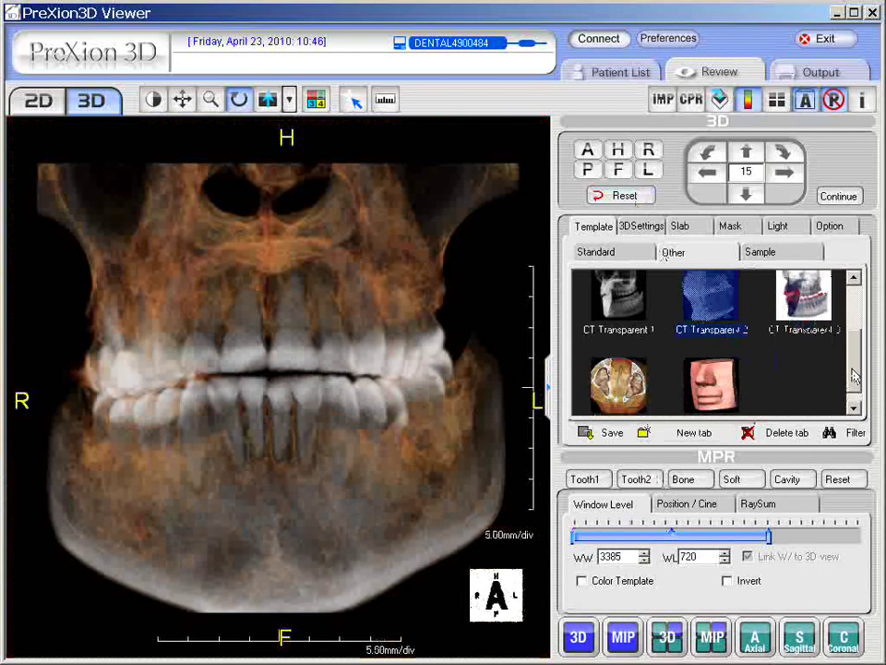
pyautogui.scroll(-1, 854, 377)
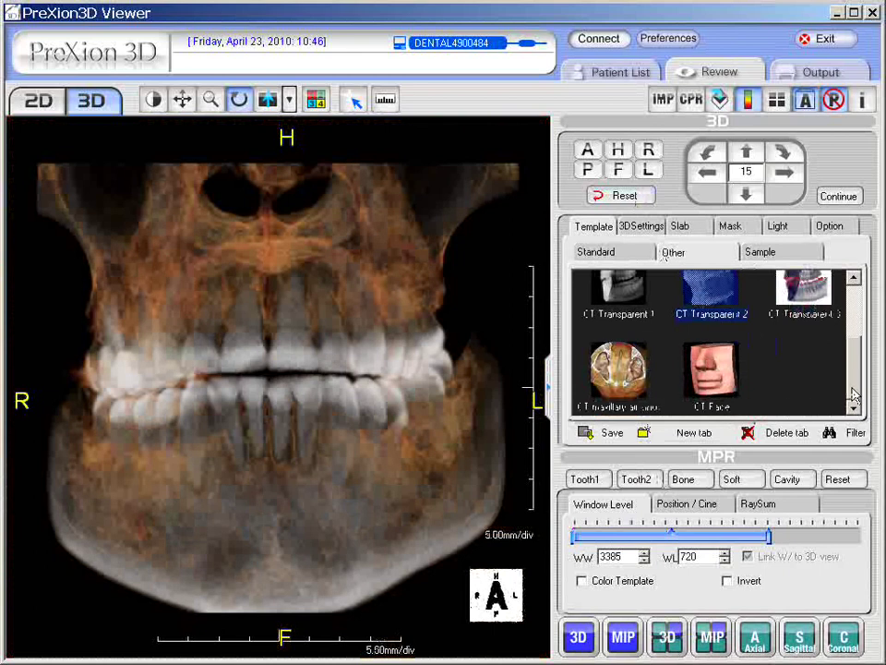
pyautogui.click(626, 372)
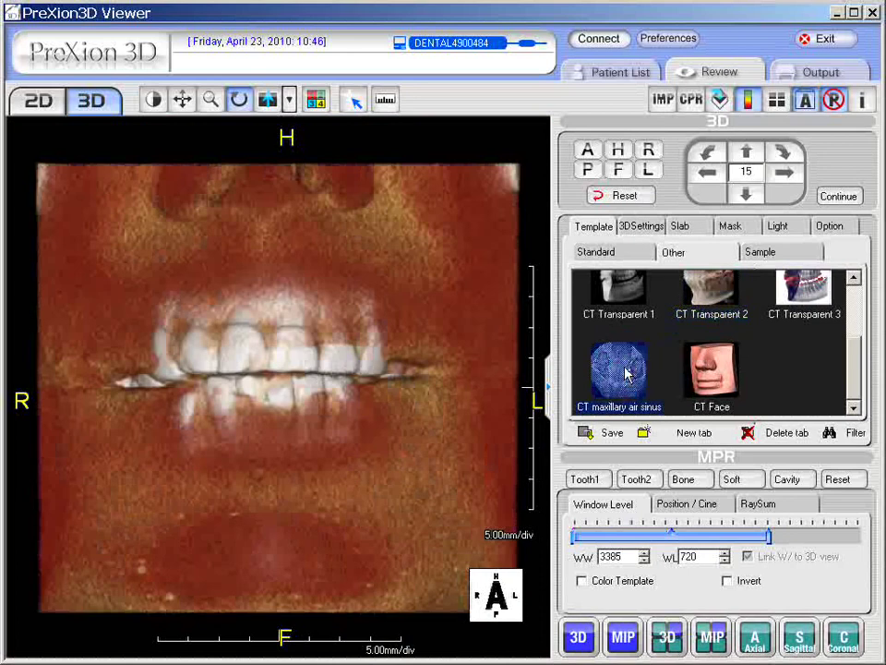
pyautogui.click(297, 205)
pyautogui.moveTo(287, 166); pyautogui.dragTo(294, 552)
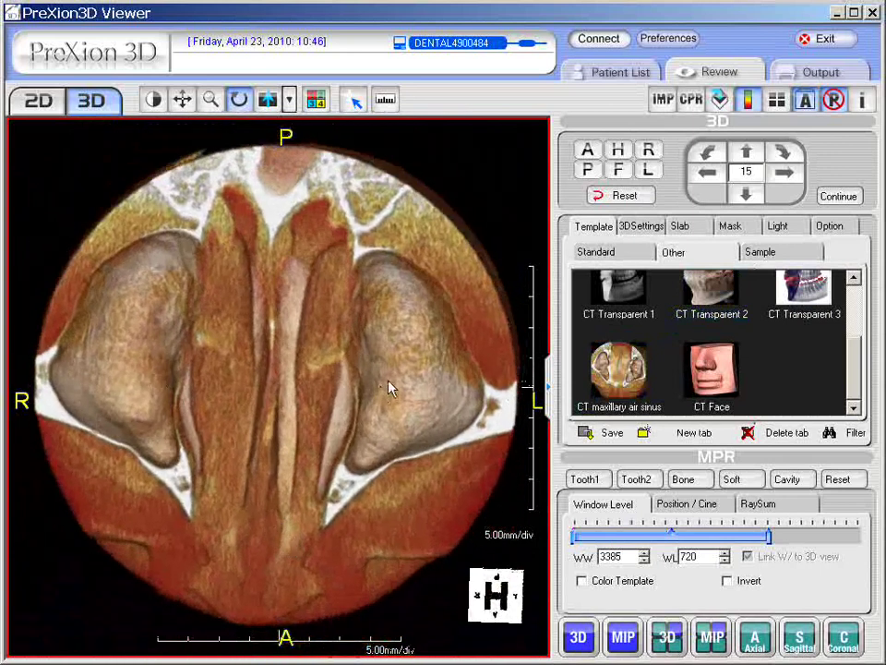
# Examine both maxillary sinuses up close from slightly different angles, then reset the view to the front.
pyautogui.moveTo(277, 402); pyautogui.dragTo(276, 382, button='right')
pyautogui.moveTo(234, 387); pyautogui.dragTo(483, 393, button='middle')
pyautogui.moveTo(452, 395); pyautogui.dragTo(490, 359)
pyautogui.moveTo(490, 358); pyautogui.dragTo(128, 350, button='middle')
pyautogui.moveTo(129, 350); pyautogui.dragTo(265, 387)
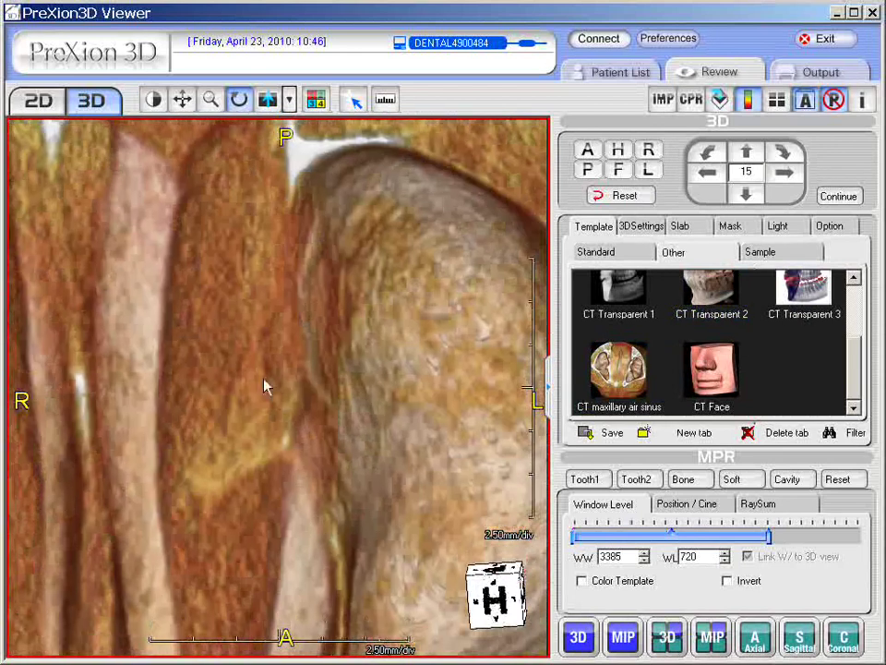
pyautogui.click(622, 194)
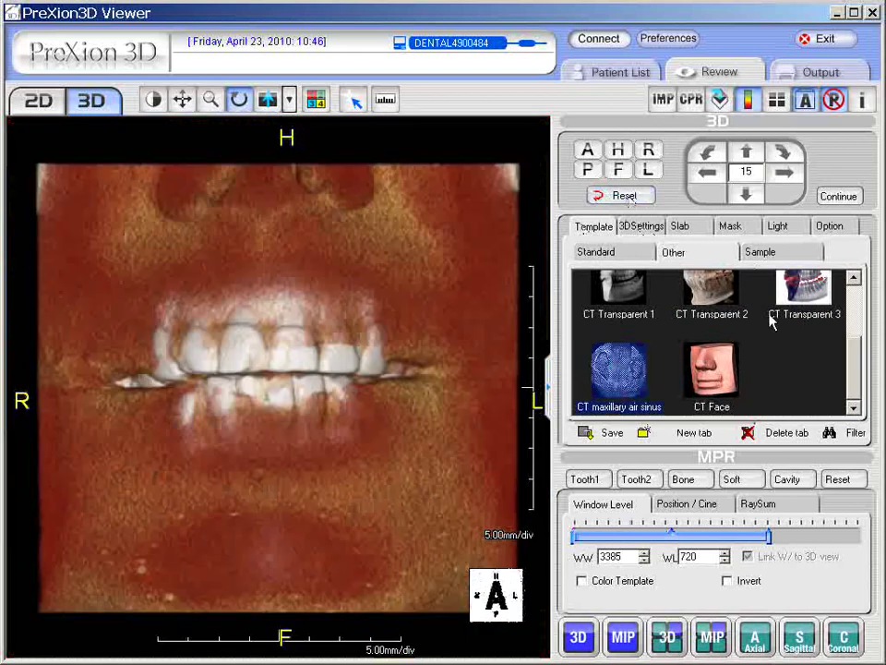
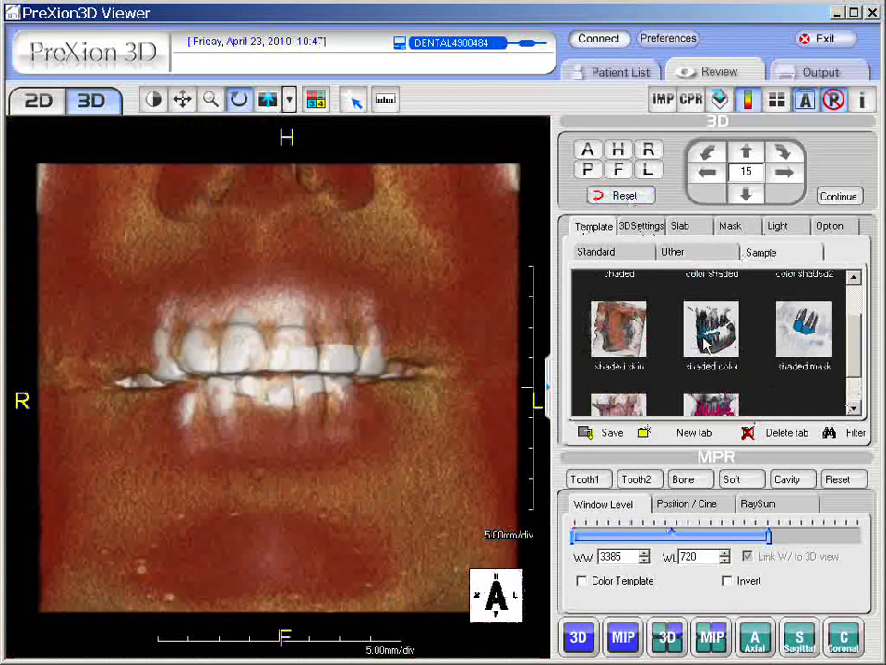
# Display the jaw with the Sample set's shaded color, shaded mask, shaded-canal and shaded 3 templates.
pyautogui.click(715, 334)
pyautogui.click(800, 338)
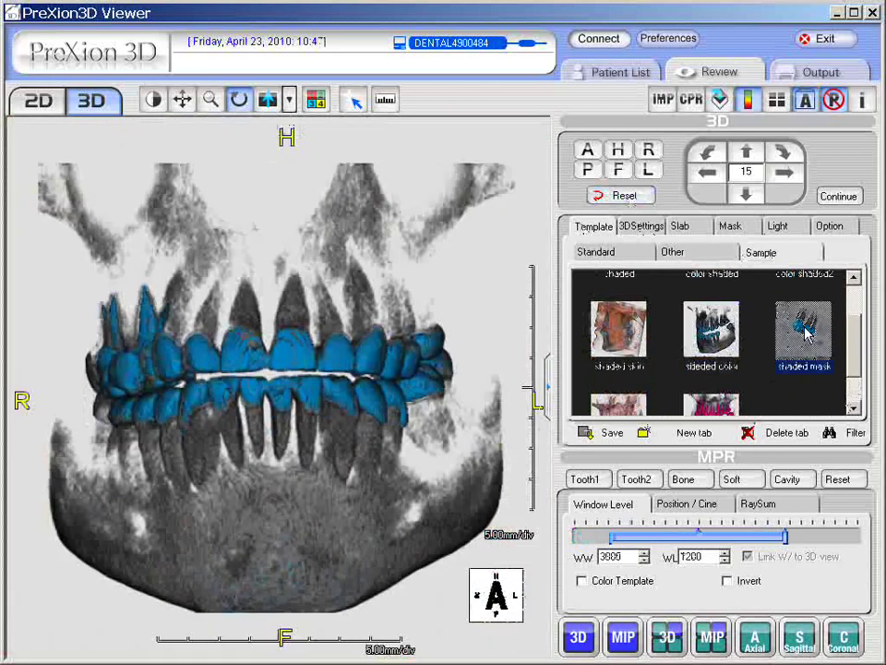
pyautogui.click(721, 407)
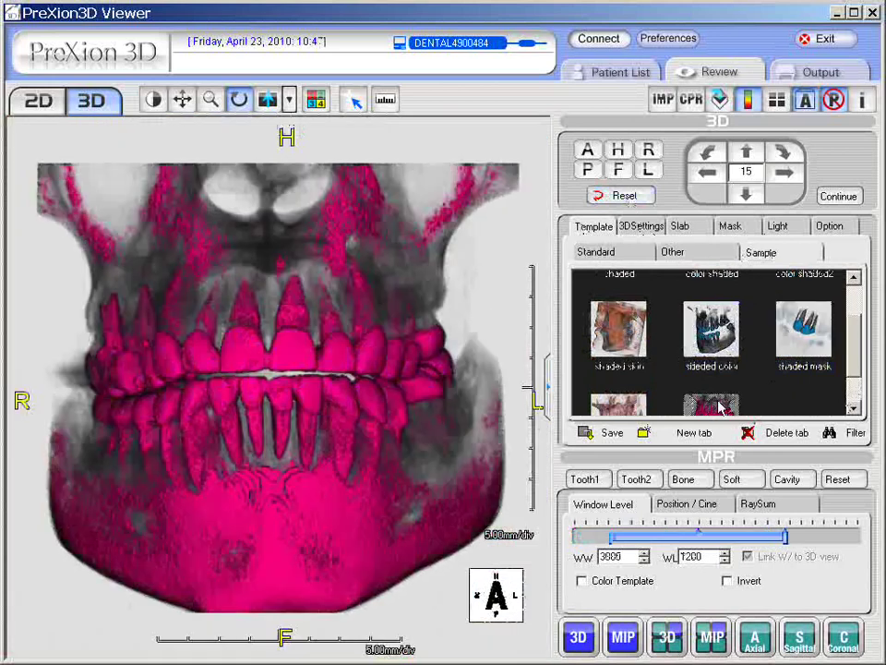
pyautogui.scroll(-1, 683, 406)
pyautogui.click(641, 370)
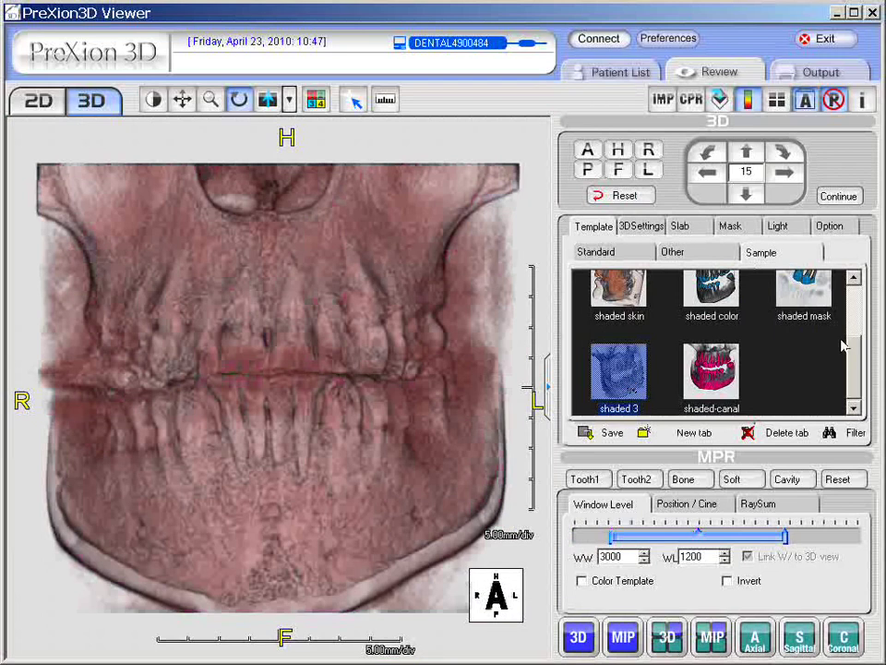
pyautogui.moveTo(857, 351); pyautogui.dragTo(856, 296)
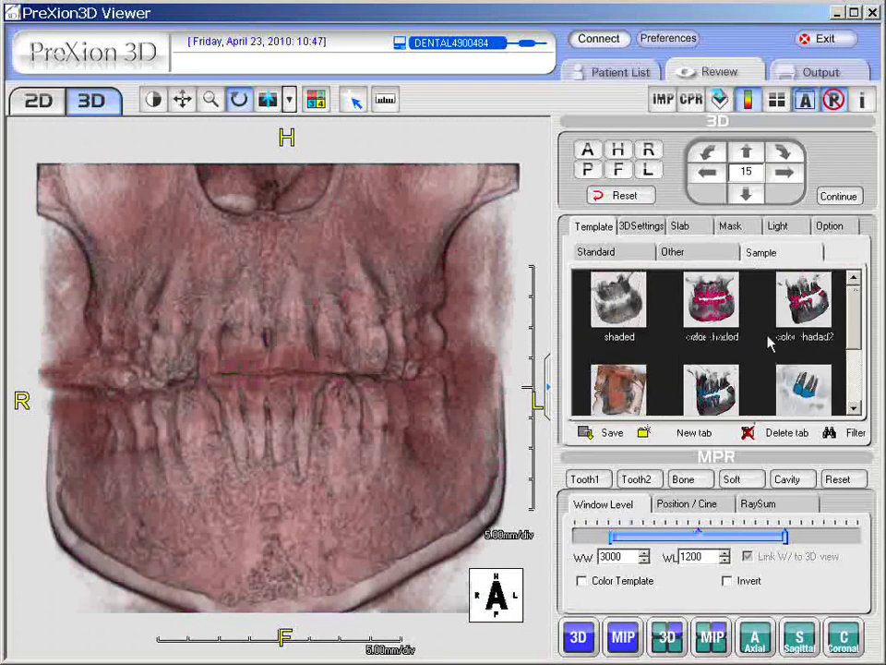
pyautogui.scroll(-3, 687, 407)
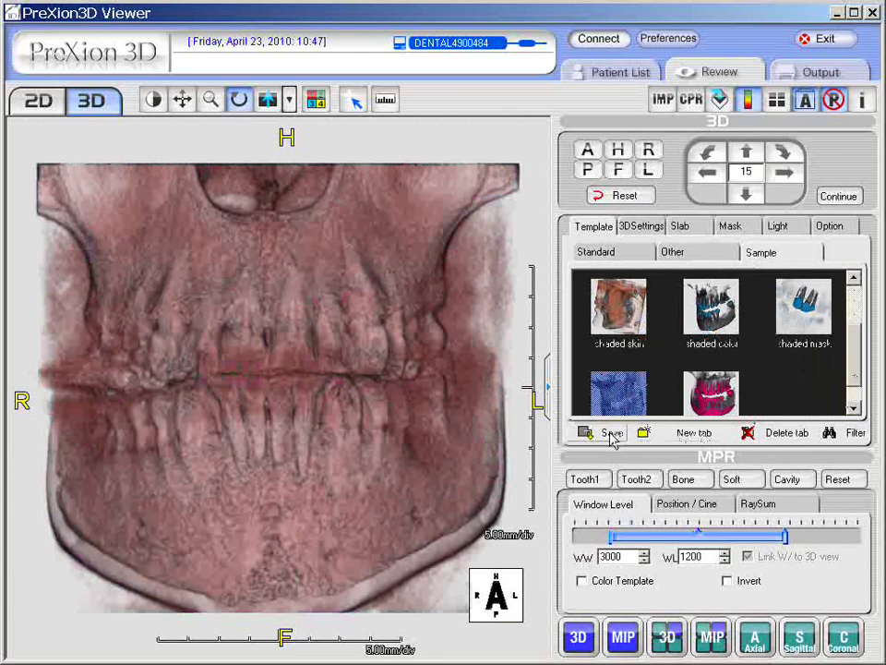
# Apply the Muscle preset to the first 3D layer and adjust its range to WW 932 and WL 980.
pyautogui.moveTo(459, 449); pyautogui.dragTo(443, 294, button='right')
pyautogui.click(643, 227)
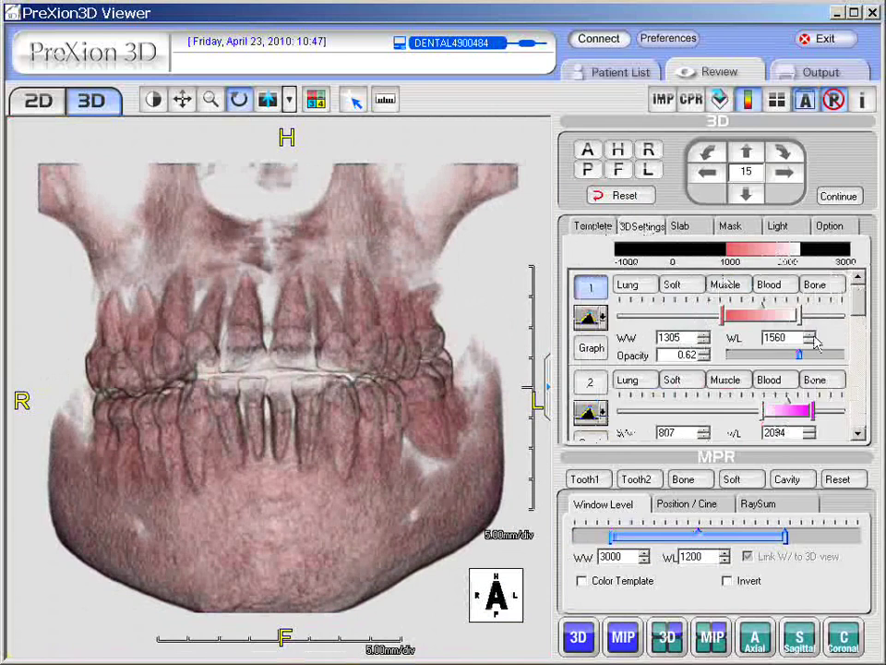
pyautogui.click(726, 286)
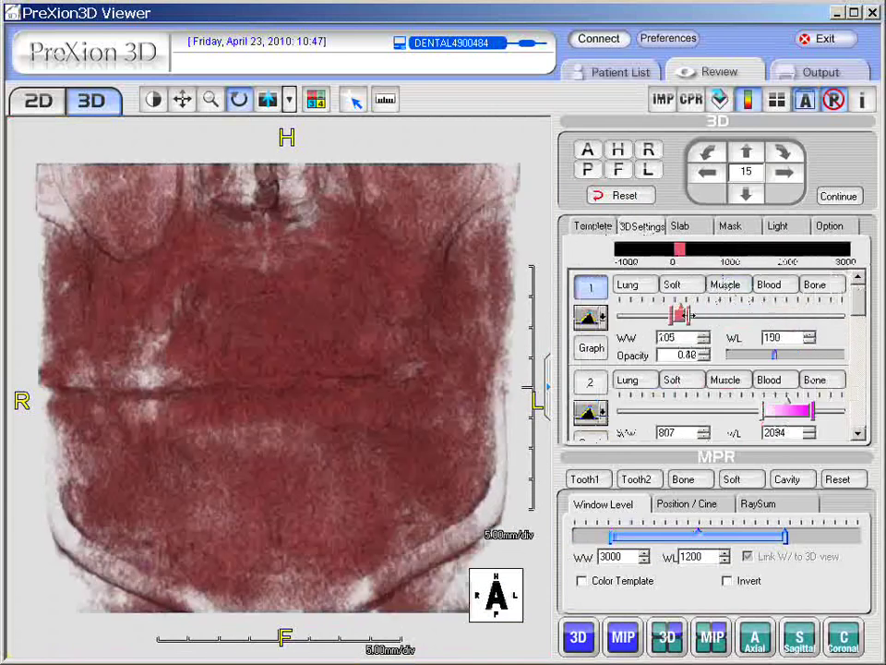
pyautogui.moveTo(688, 316); pyautogui.dragTo(757, 316)
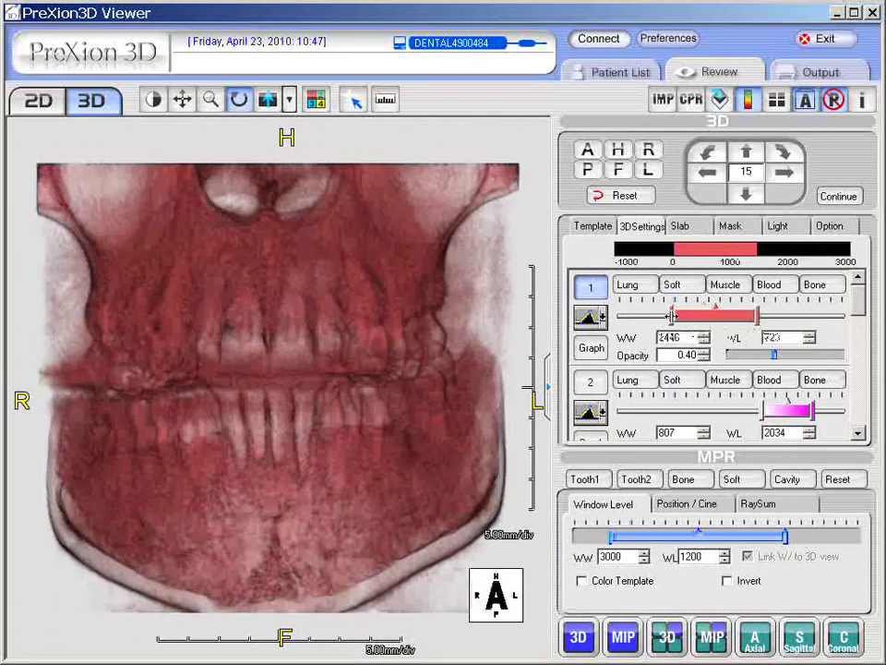
pyautogui.moveTo(671, 316); pyautogui.dragTo(699, 316)
# Change the first 3D layer's color to the greyish teal from the basic colors.
pyautogui.rightClick(734, 325)
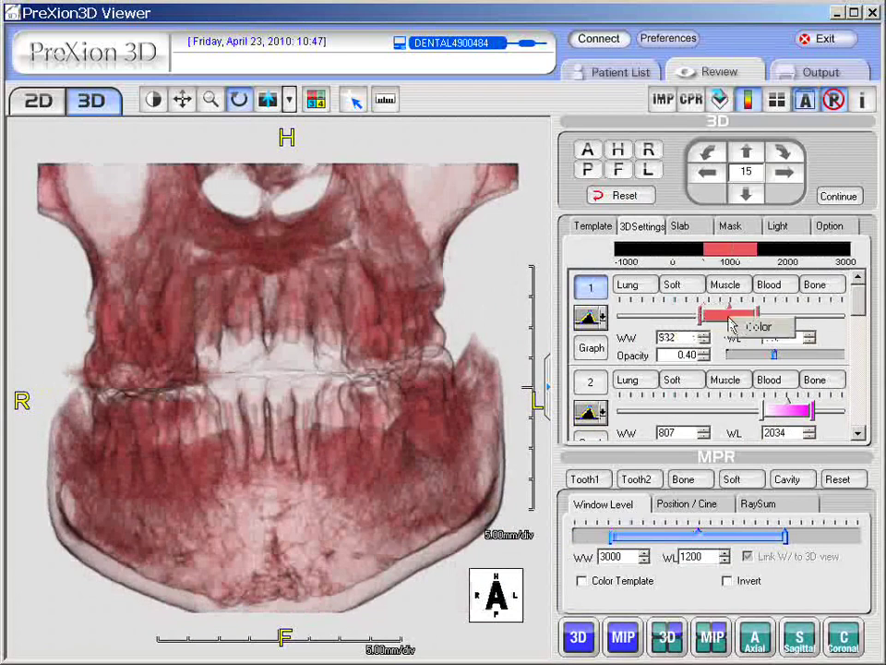
pyautogui.click(750, 328)
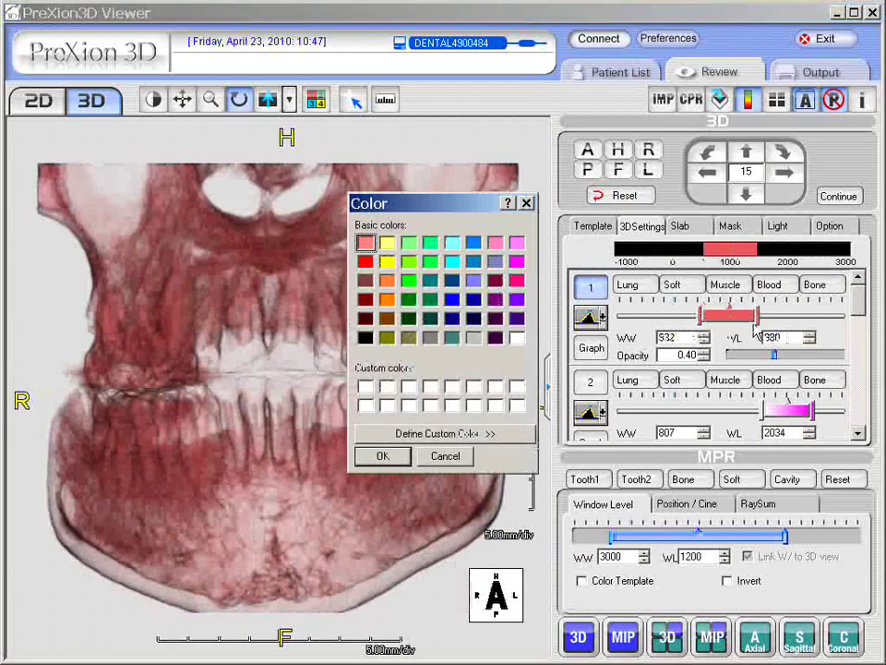
pyautogui.click(452, 338)
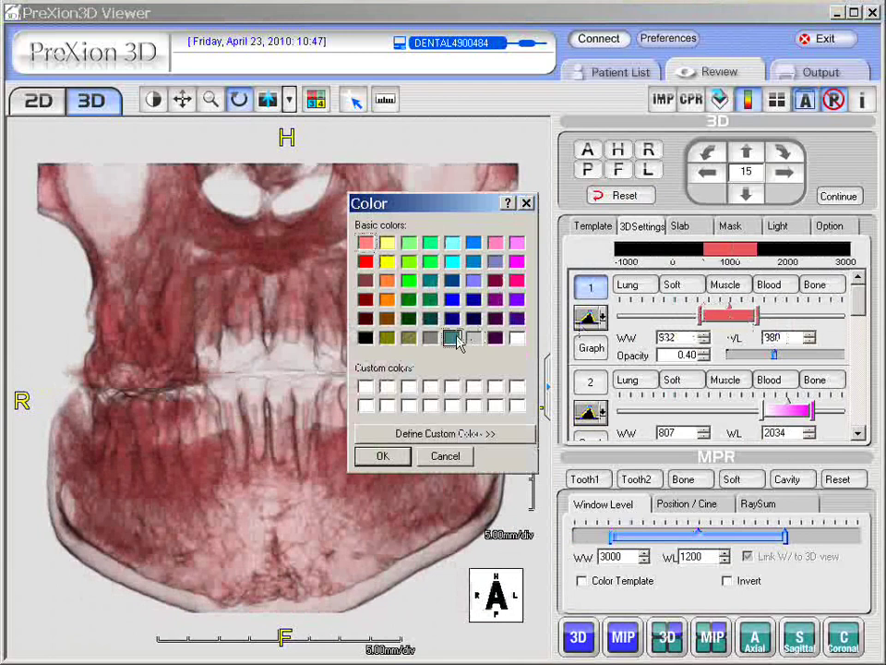
pyautogui.click(394, 458)
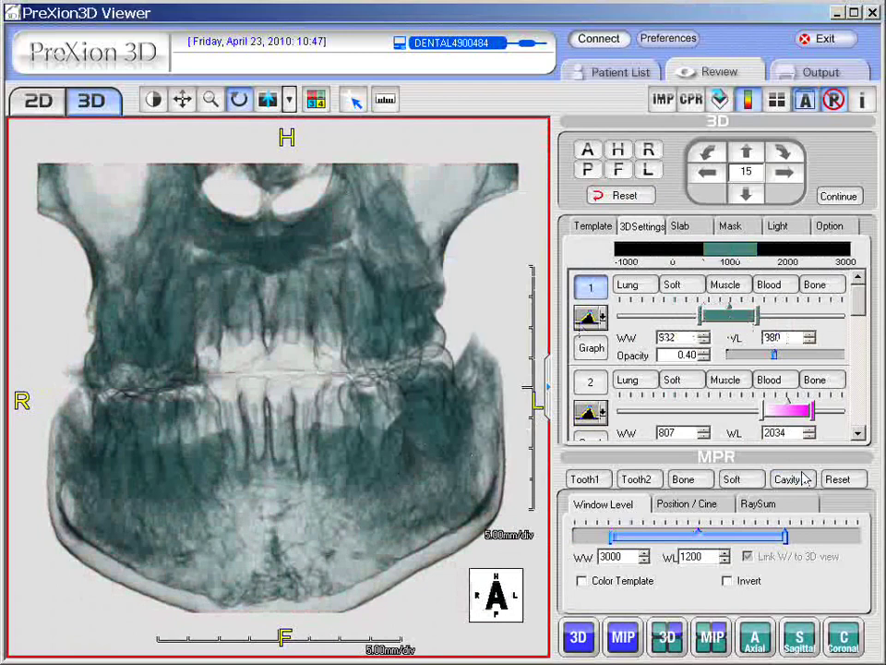
# Create a new template tab named Greenie.
pyautogui.click(597, 230)
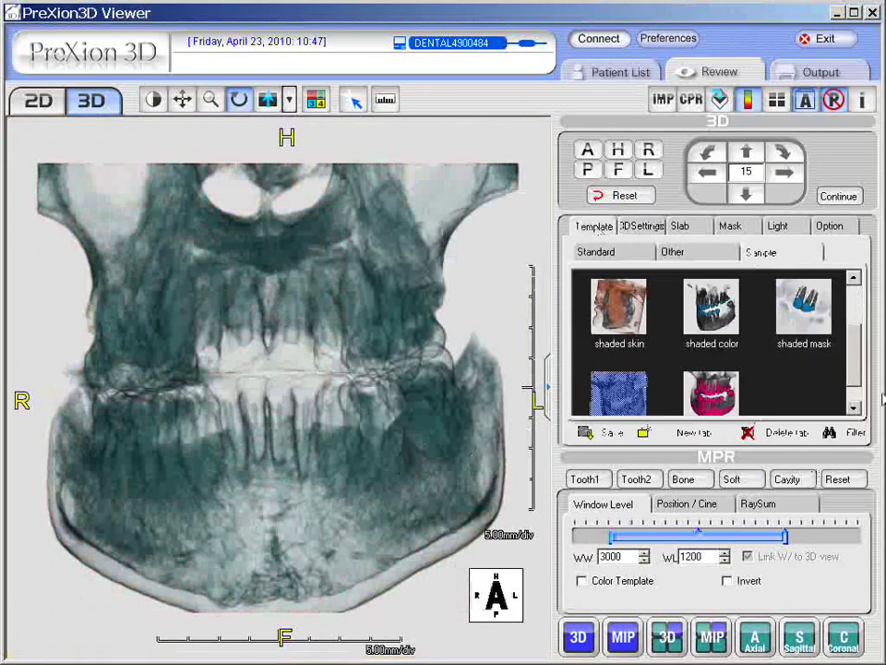
pyautogui.scroll(-1, 854, 373)
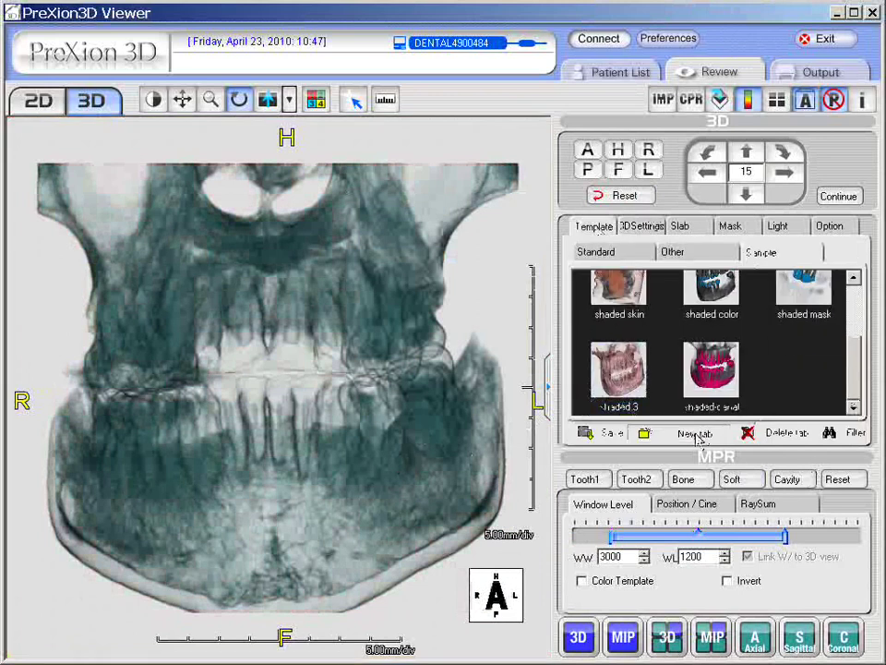
pyautogui.click(694, 433)
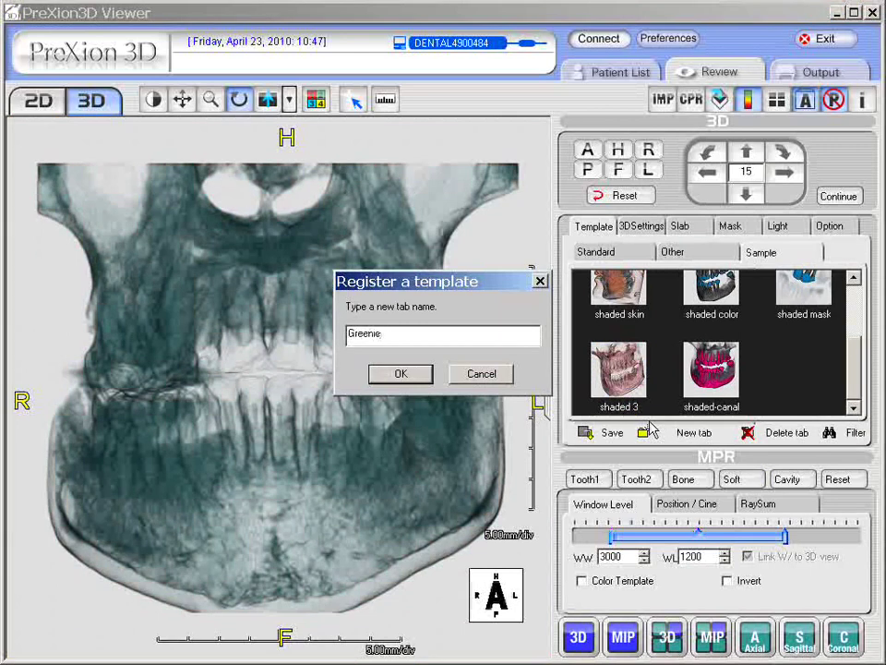
pyautogui.click(418, 373)
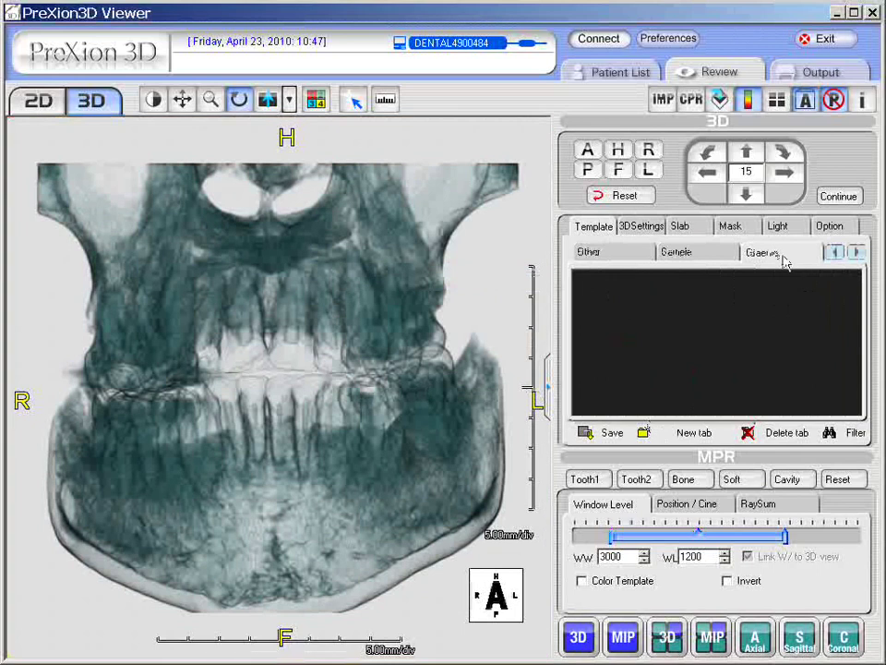
# Save the current 3D and MPR view settings in the Greenie set as "Greenie template".
pyautogui.click(717, 258)
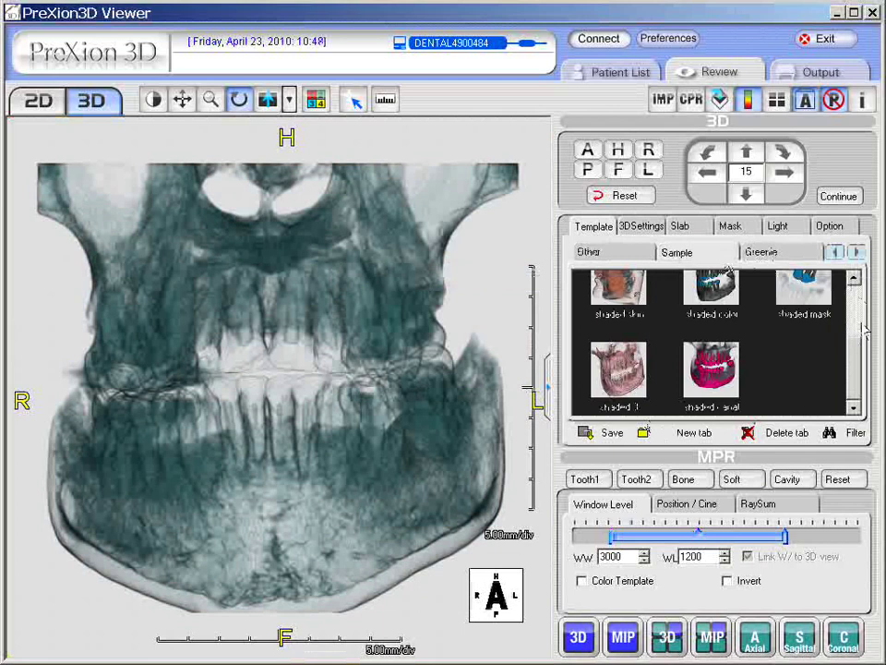
pyautogui.scroll(-3, 864, 330)
pyautogui.click(792, 258)
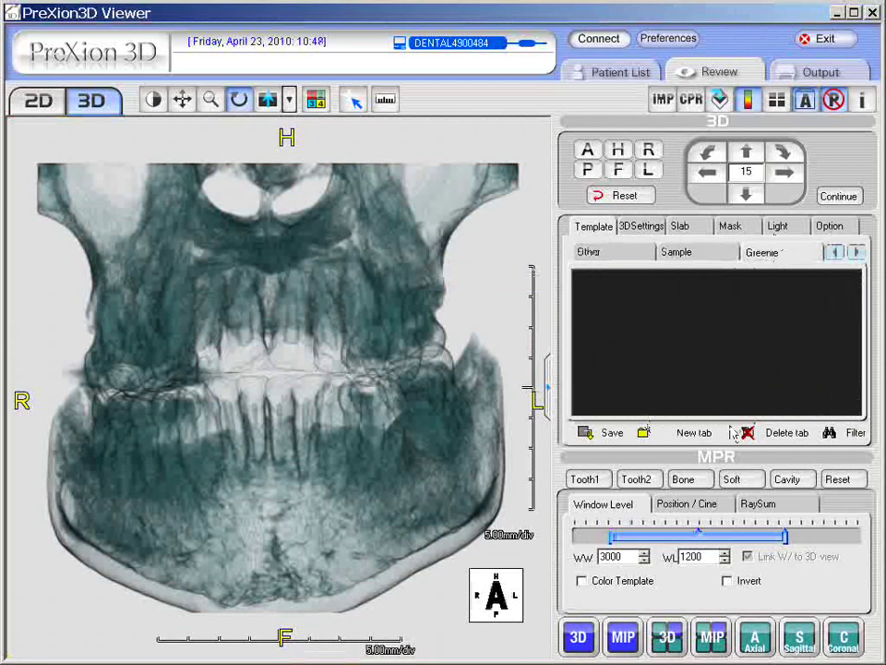
pyautogui.click(589, 436)
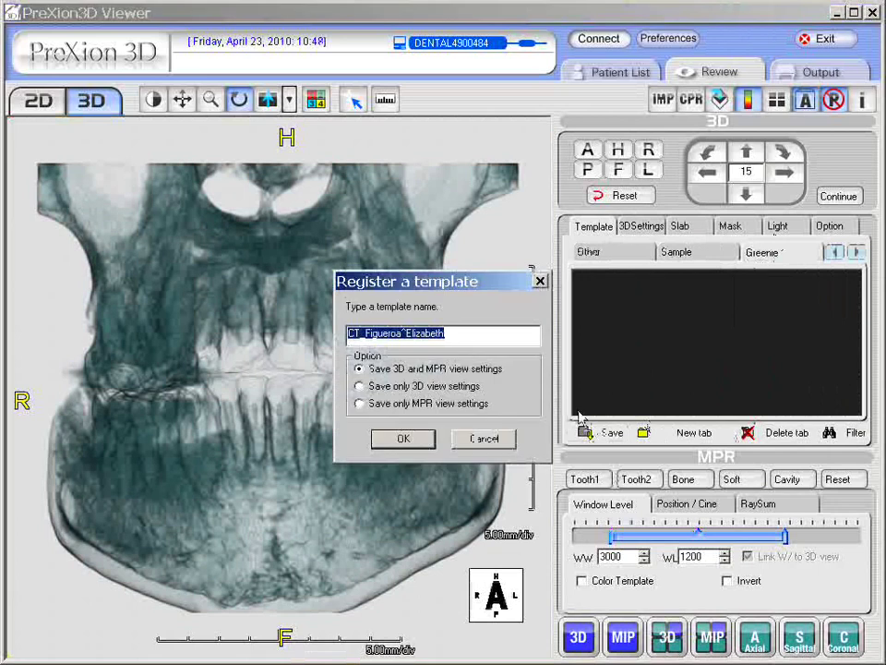
pyautogui.press('BackSpace')
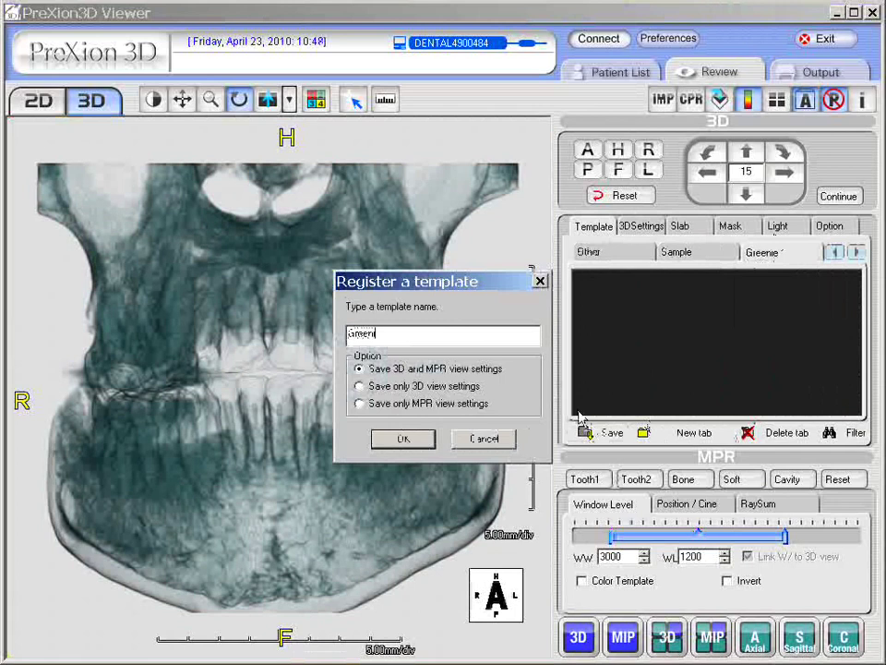
pyautogui.write('Greenie template')
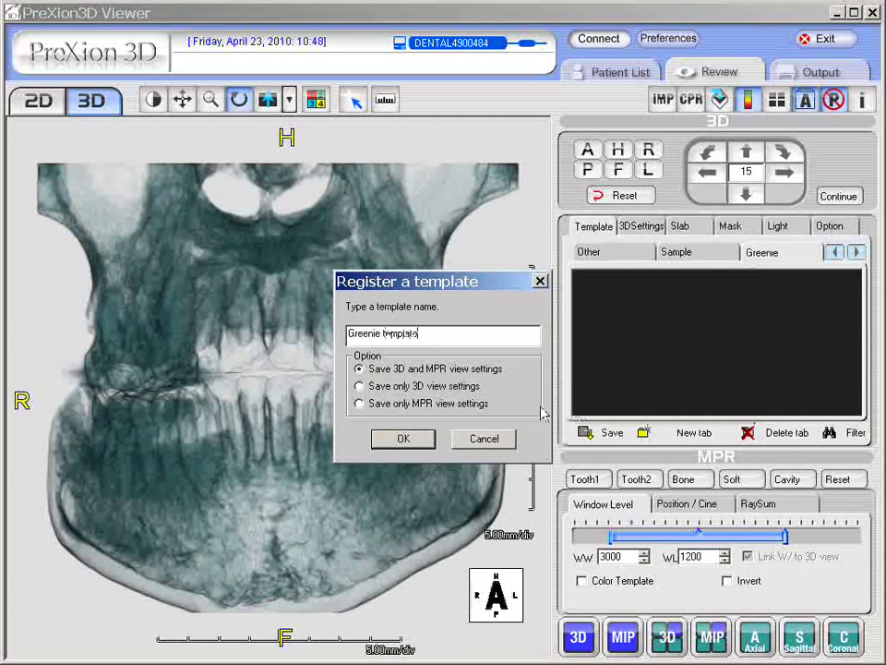
pyautogui.click(425, 441)
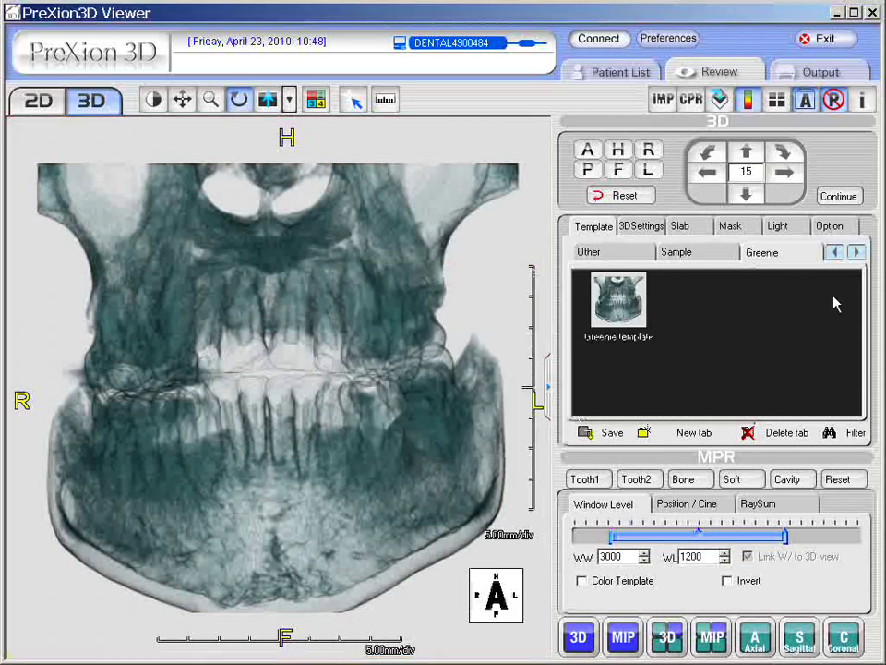
# Remove the Greenie tab together with all its templates.
pyautogui.click(696, 253)
pyautogui.click(772, 259)
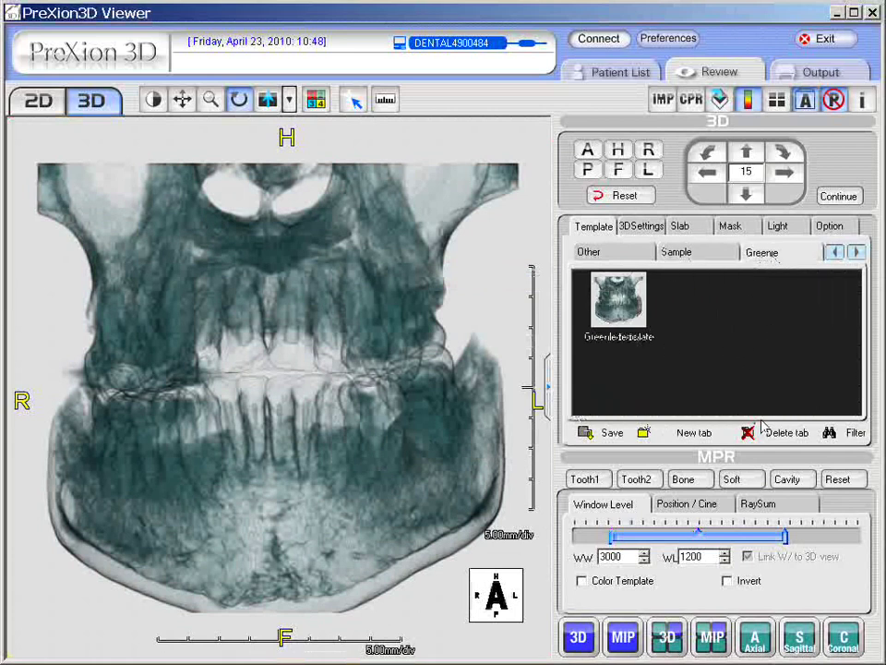
pyautogui.click(784, 437)
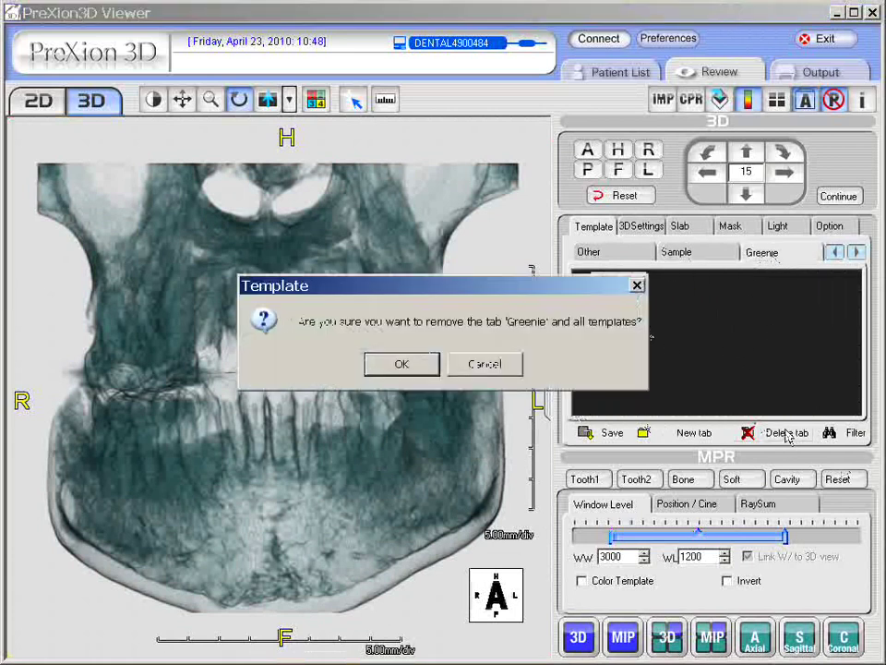
pyautogui.click(423, 370)
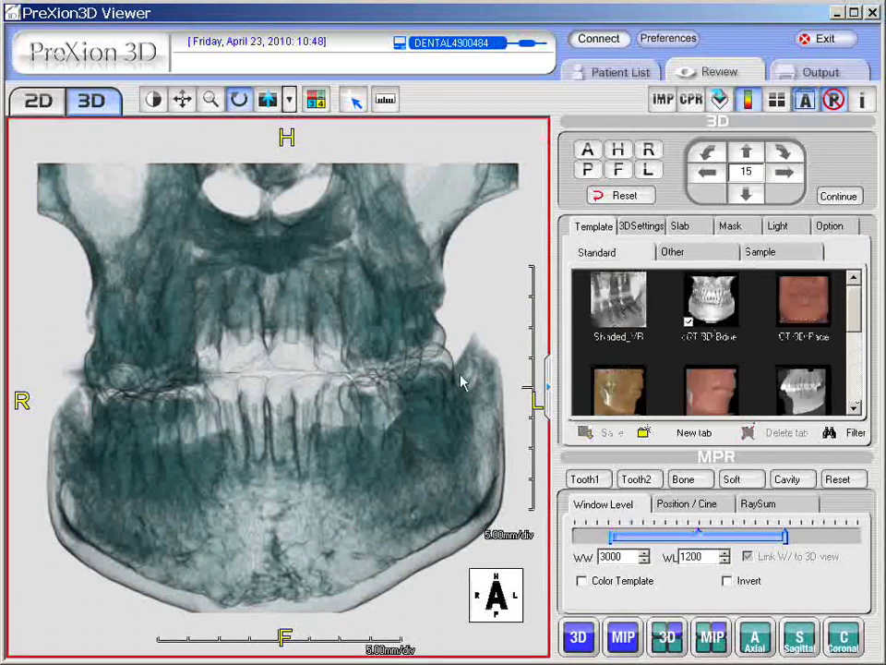
# Render the scan with the Standard templates CT 3D Bone and 3D General, one after the other.
pyautogui.click(712, 312)
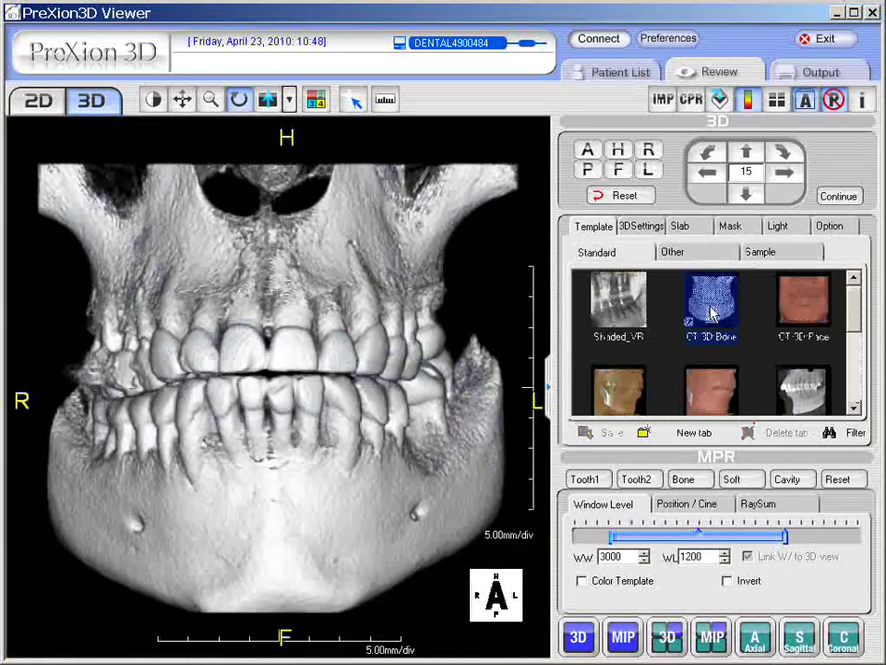
pyautogui.click(855, 351)
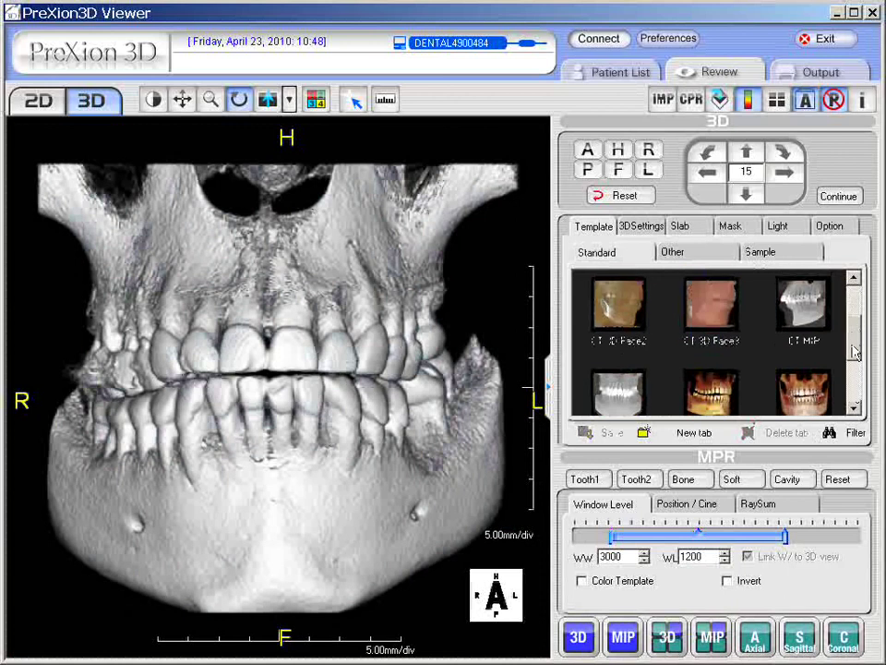
pyautogui.click(854, 352)
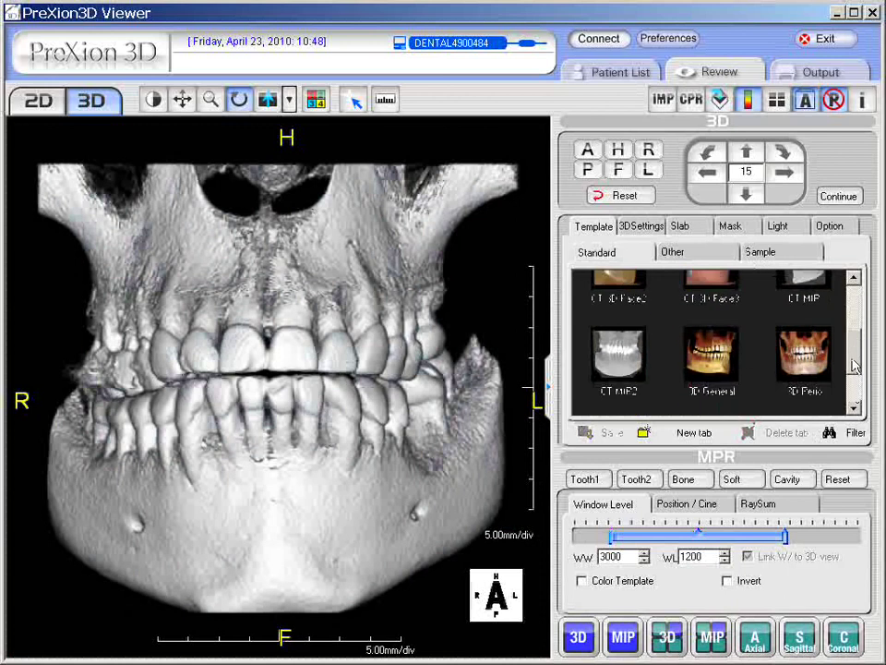
pyautogui.click(719, 369)
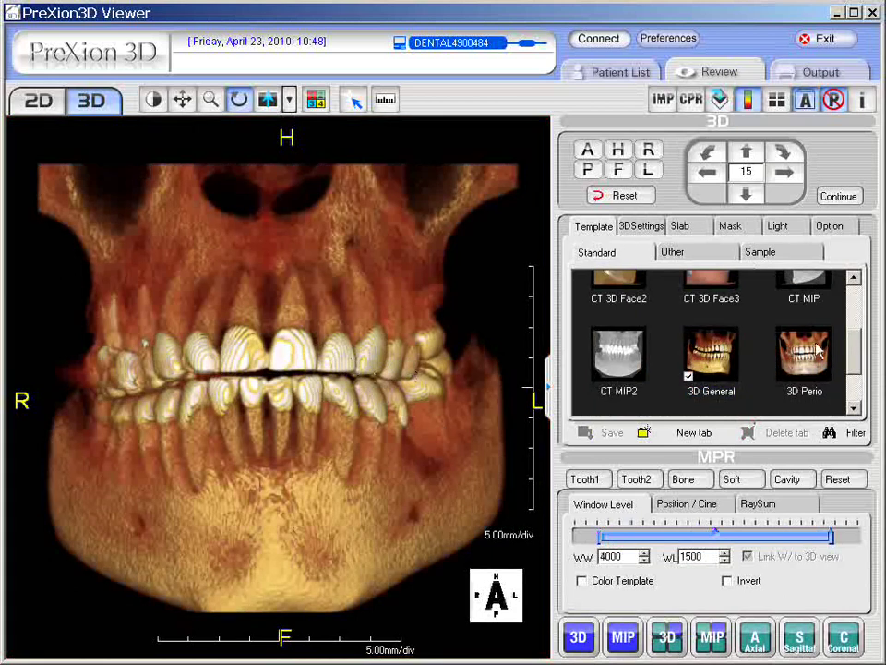
# Apply the CT 3D Bone template again, set it as the default, and glance at the Other templates before returning to Standard.
pyautogui.moveTo(854, 351); pyautogui.dragTo(854, 300)
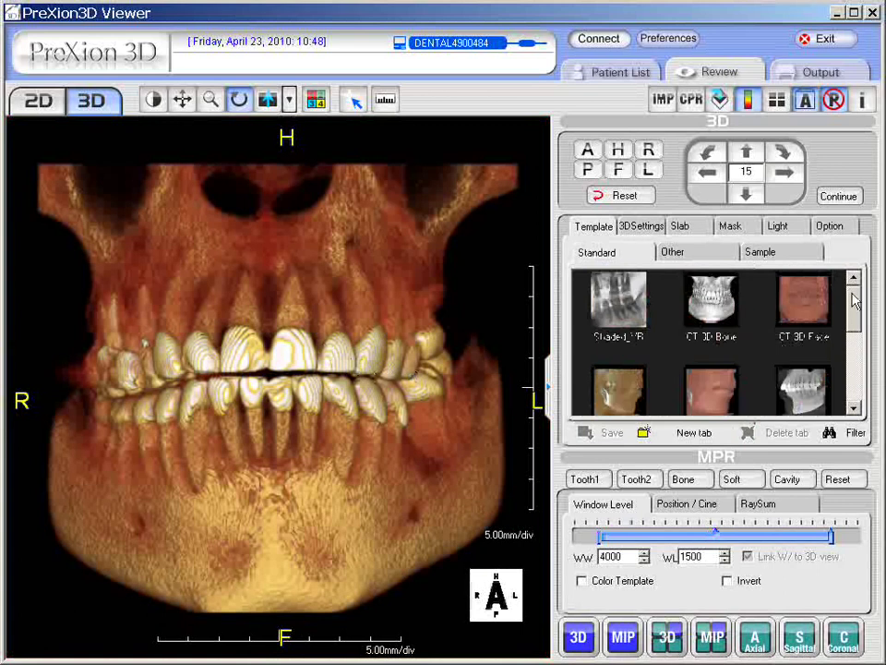
pyautogui.click(716, 309)
pyautogui.rightClick(713, 312)
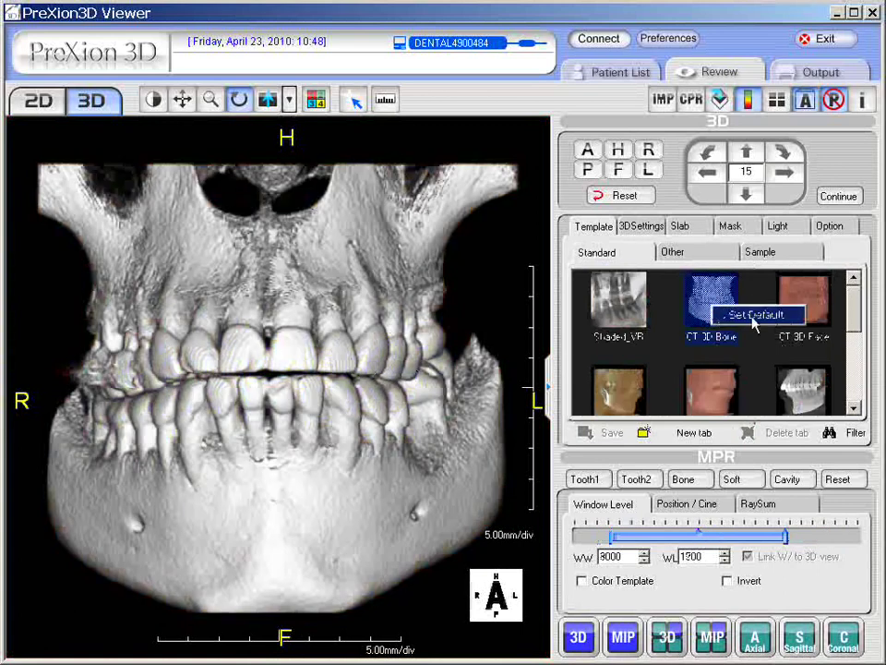
pyautogui.click(746, 314)
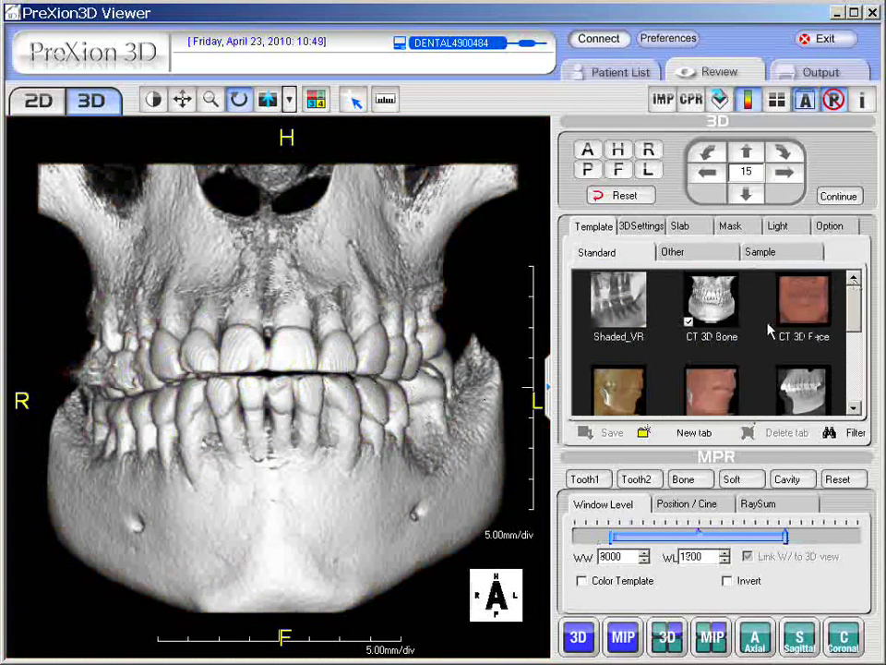
pyautogui.click(709, 257)
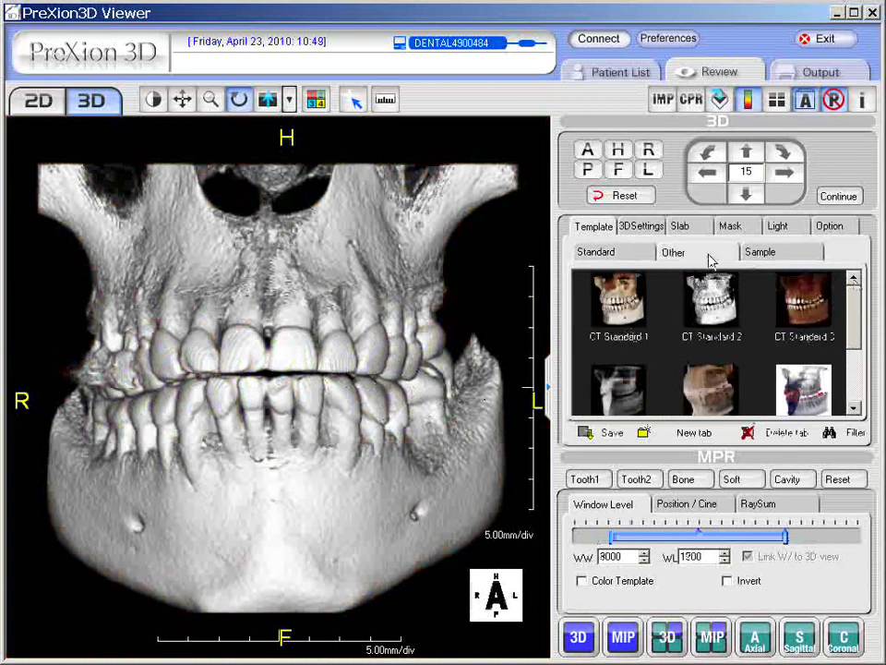
pyautogui.click(608, 254)
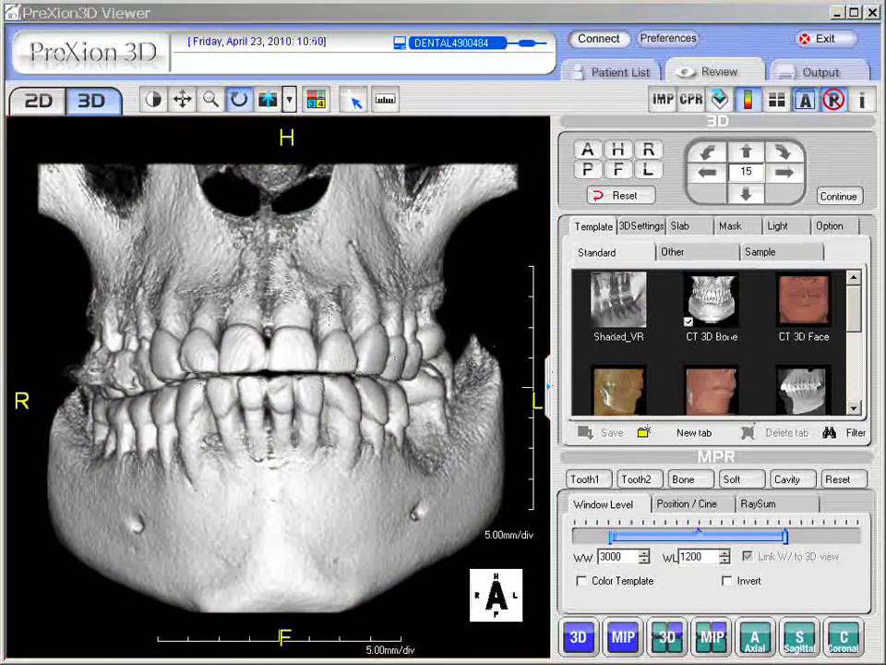
# Examine the 3D lighting controls: Head Light, Top Left, Intensity, Contrast, Specular and Gloss.
pyautogui.click(780, 227)
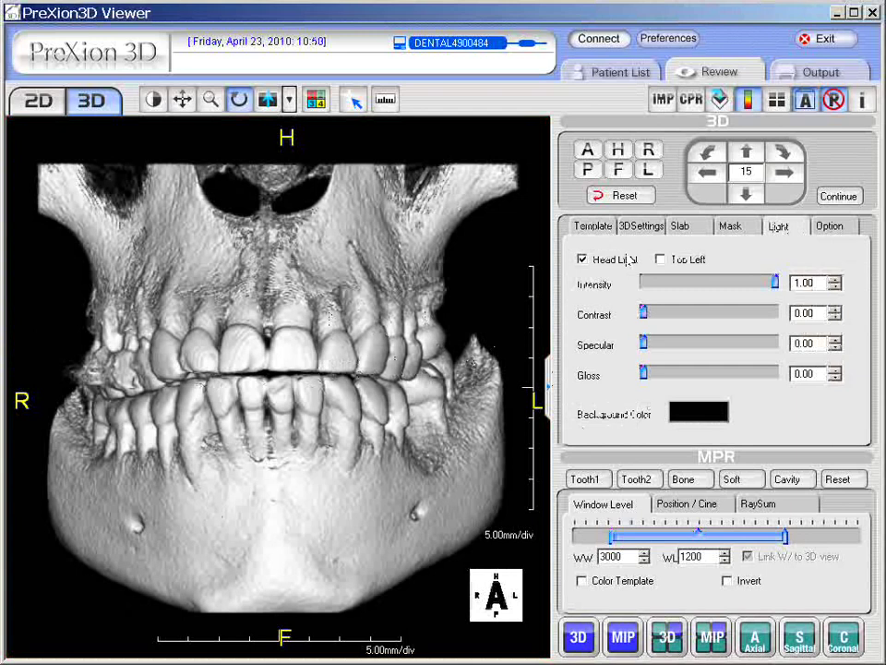
pyautogui.click(583, 261)
pyautogui.click(584, 261)
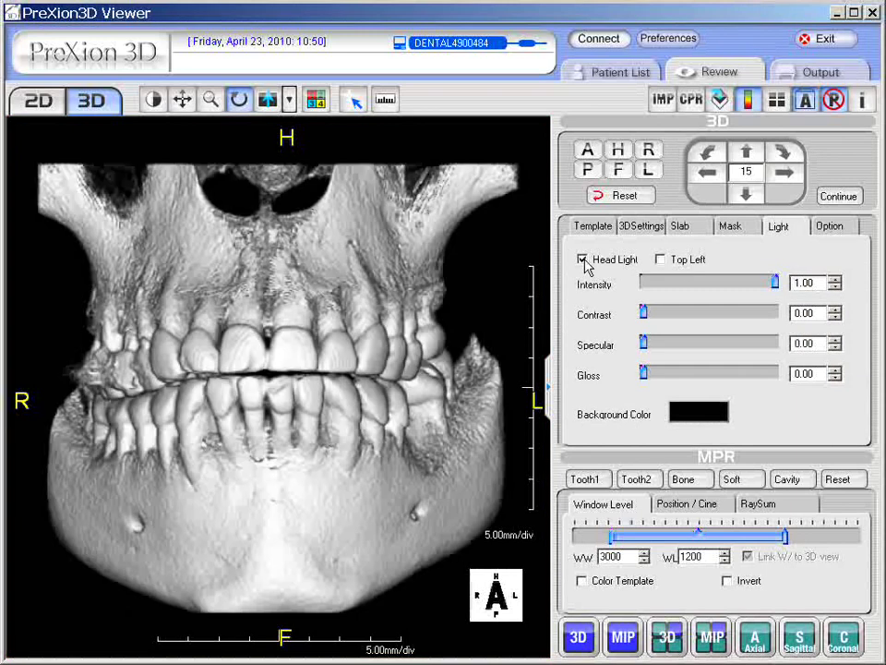
pyautogui.click(659, 262)
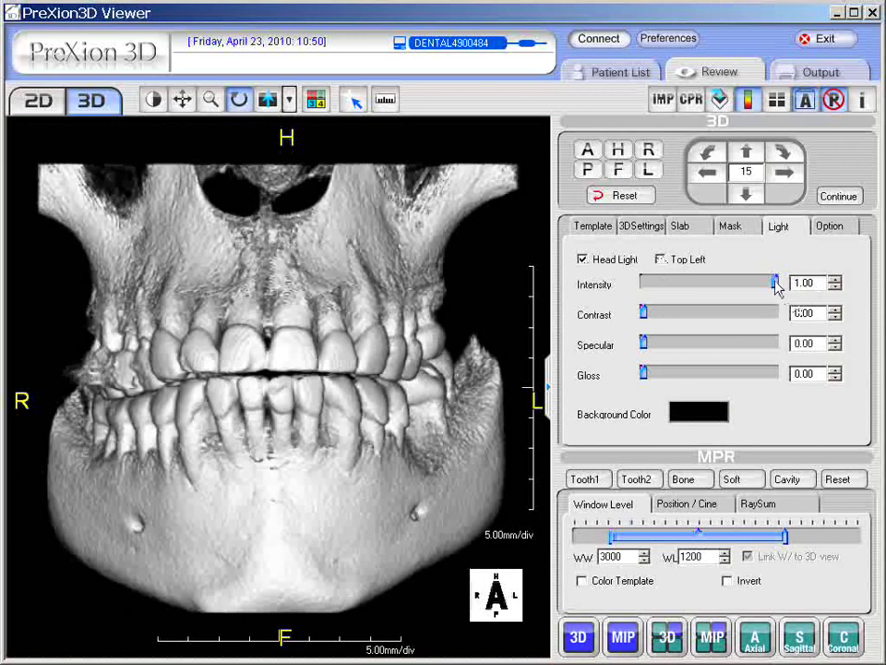
pyautogui.moveTo(773, 282)
pyautogui.mouseDown()
pyautogui.moveTo(734, 283)
pyautogui.moveTo(777, 282)
pyautogui.mouseUp()
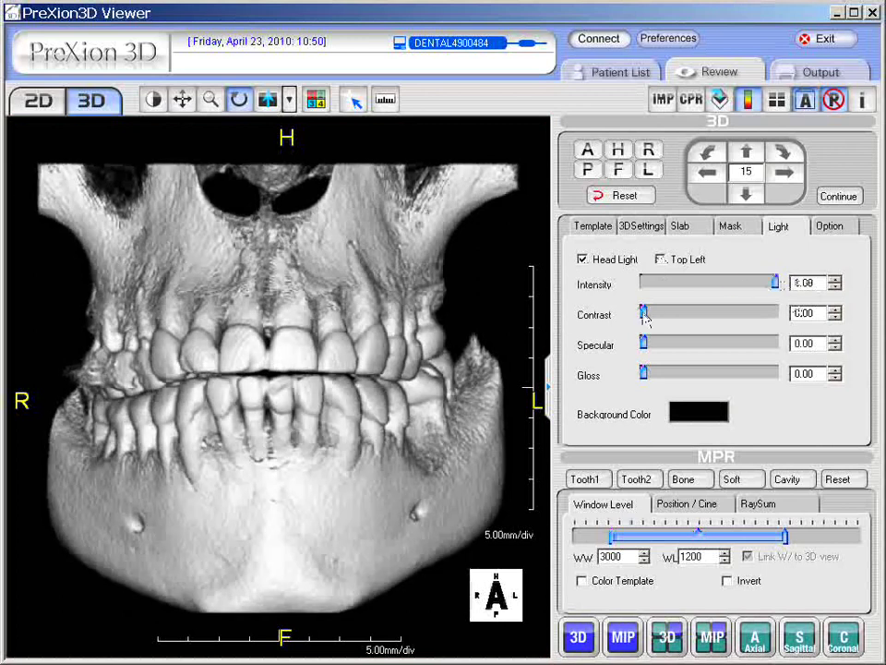
pyautogui.moveTo(644, 315); pyautogui.dragTo(644, 372)
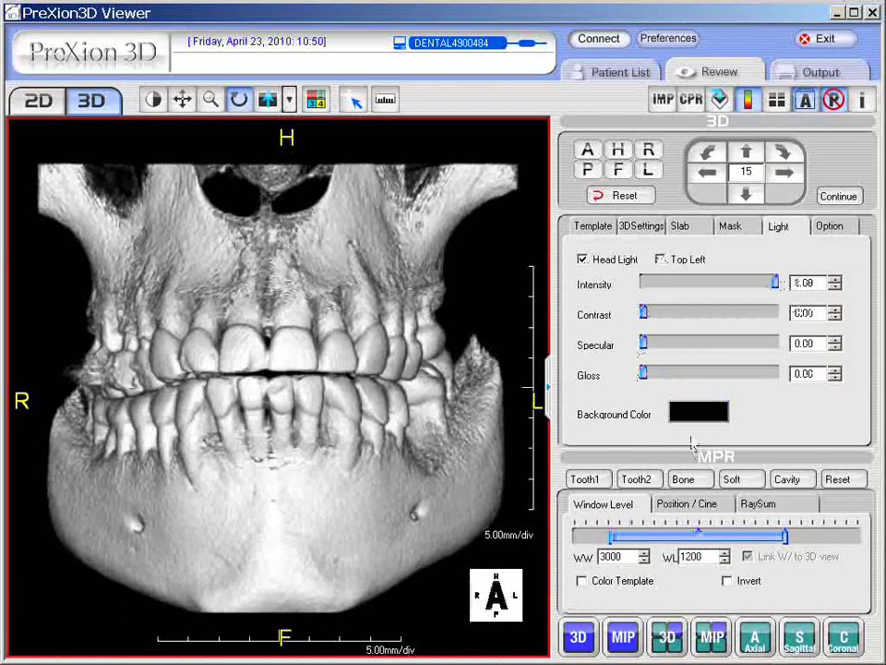
# Change the background color of the 3D view to white.
pyautogui.click(705, 416)
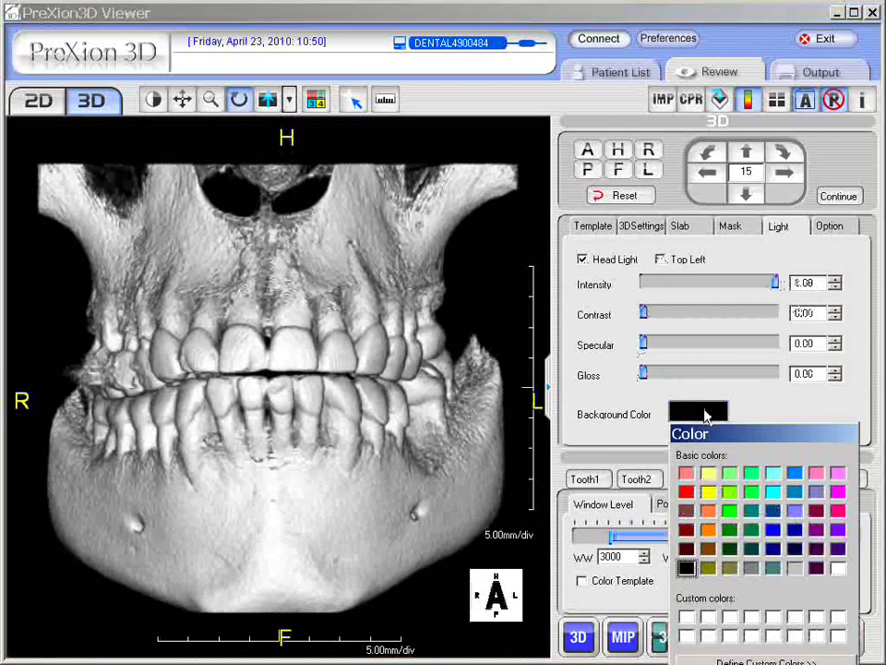
pyautogui.click(839, 569)
pyautogui.press('Return')
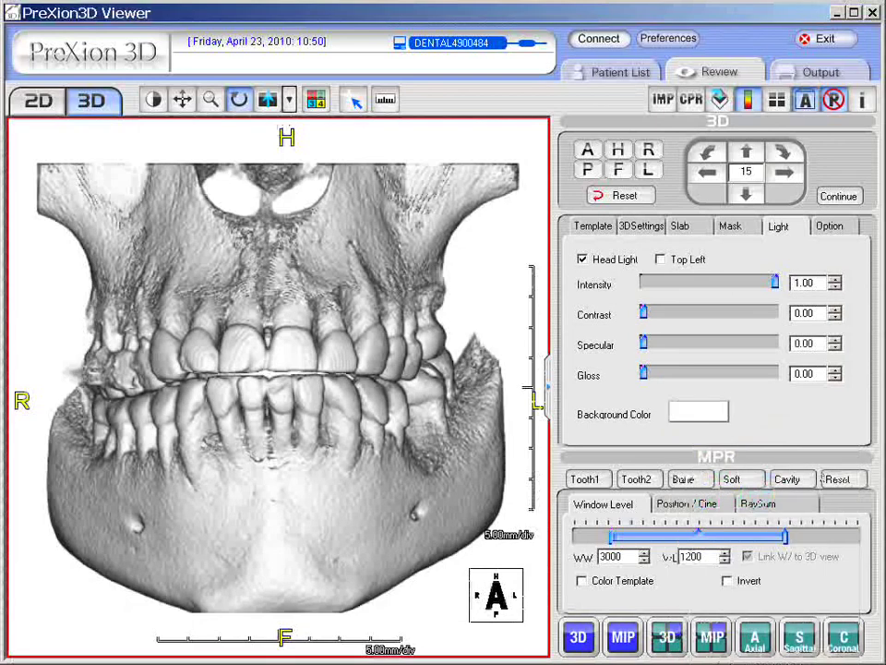
# Change the background color of the 3D view to medium grey from the basic colors.
pyautogui.click(709, 415)
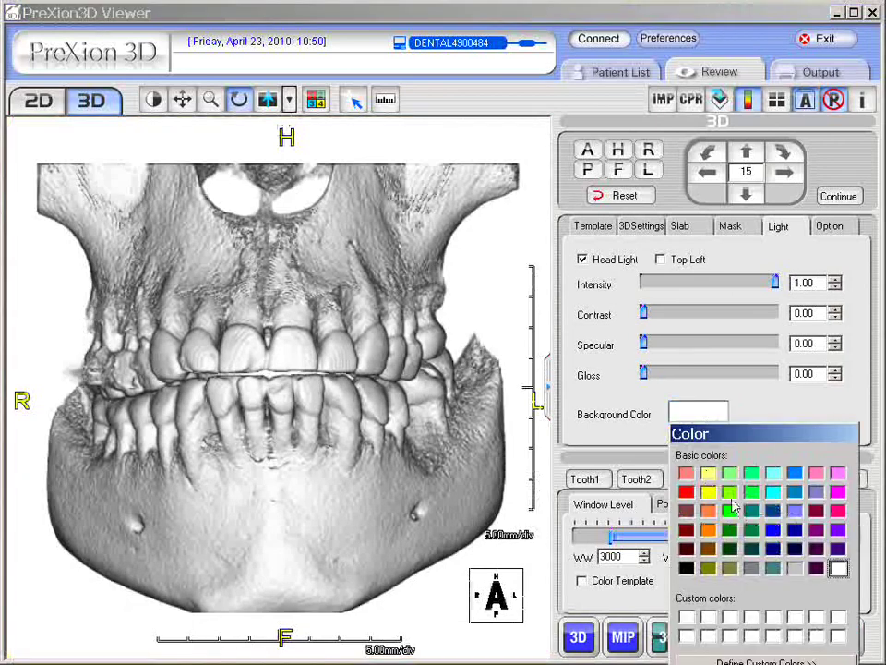
pyautogui.click(751, 568)
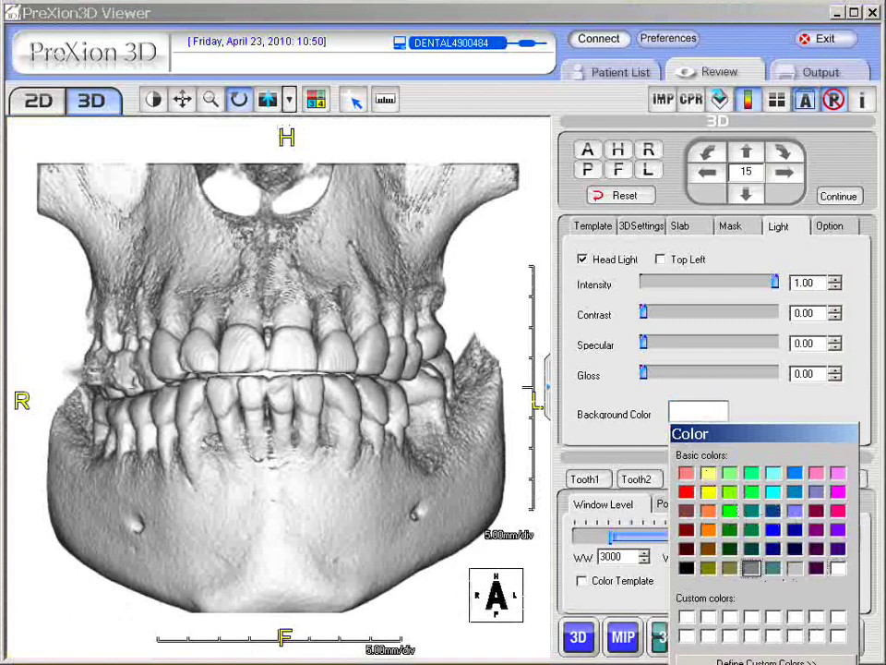
pyautogui.press('Return')
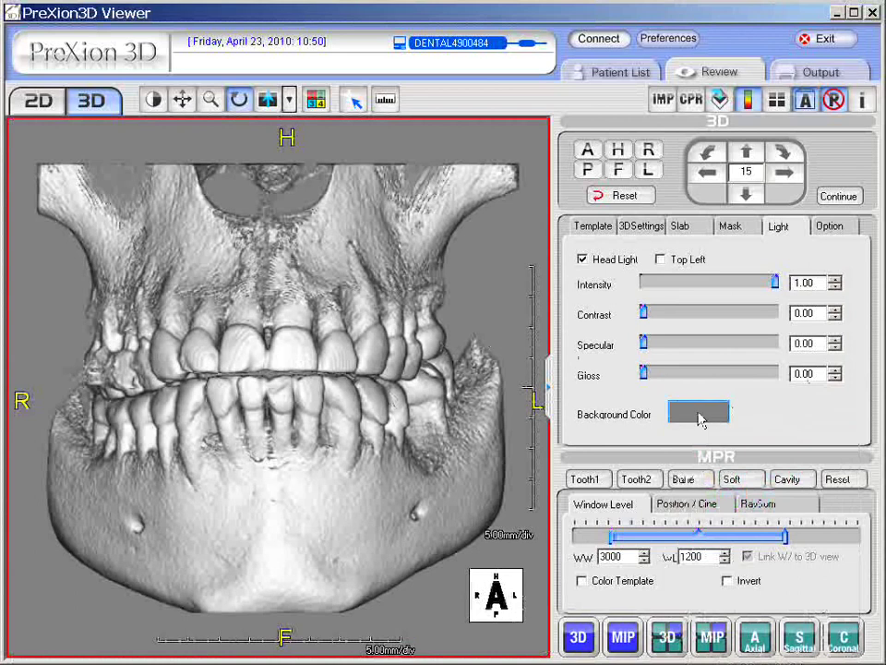
# Set the background color of the 3D view back to black.
pyautogui.click(699, 416)
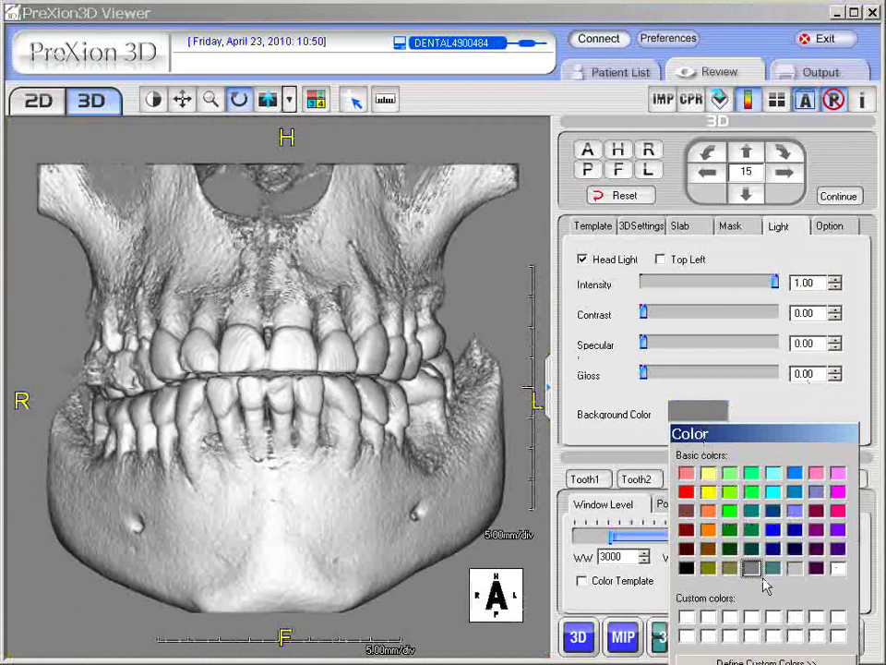
pyautogui.click(687, 571)
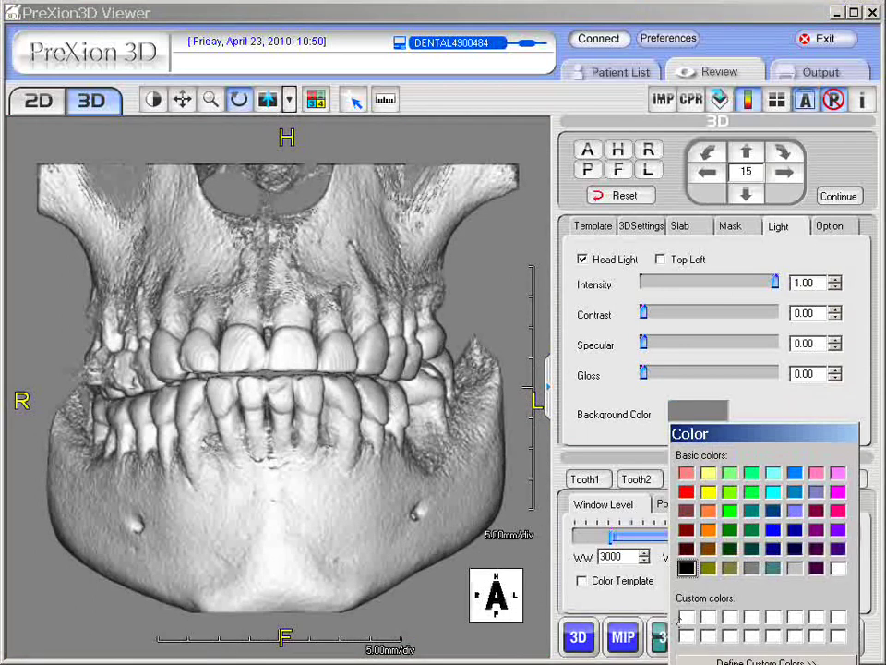
pyautogui.press('Return')
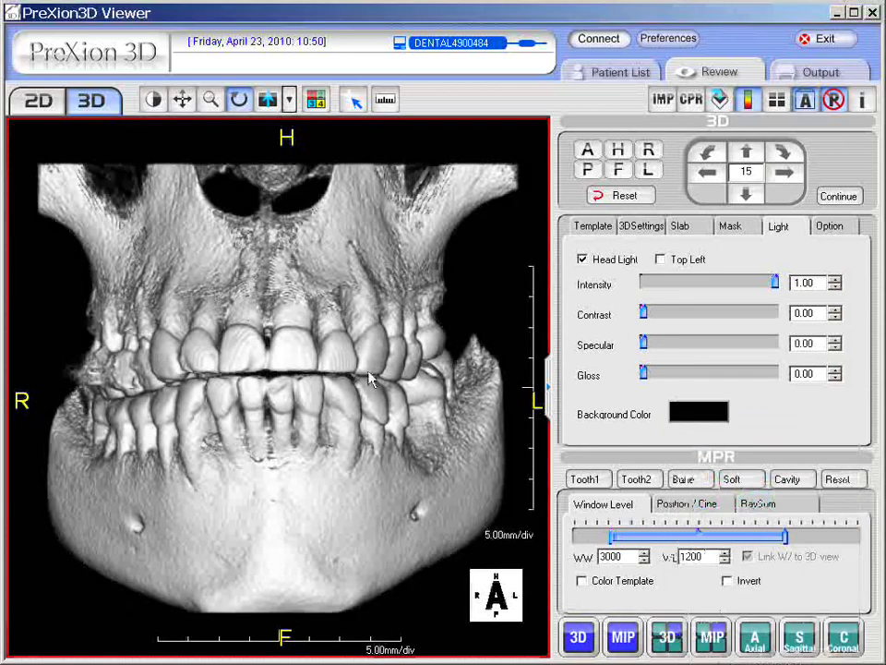
# Bring back the template list and show the 3D view together with the axial, coronal and sagittal views.
pyautogui.click(600, 231)
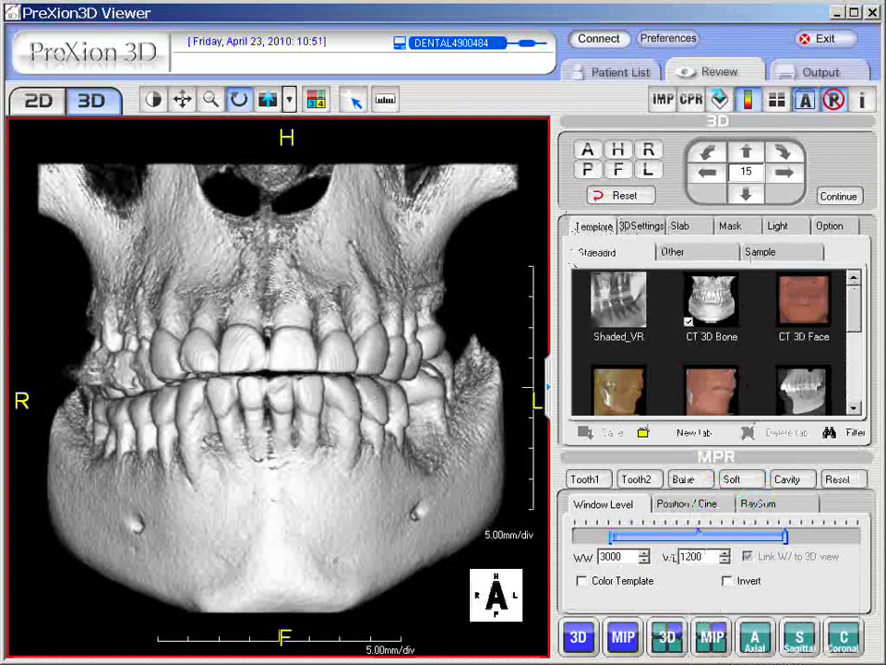
pyautogui.click(704, 482)
pyautogui.click(400, 252)
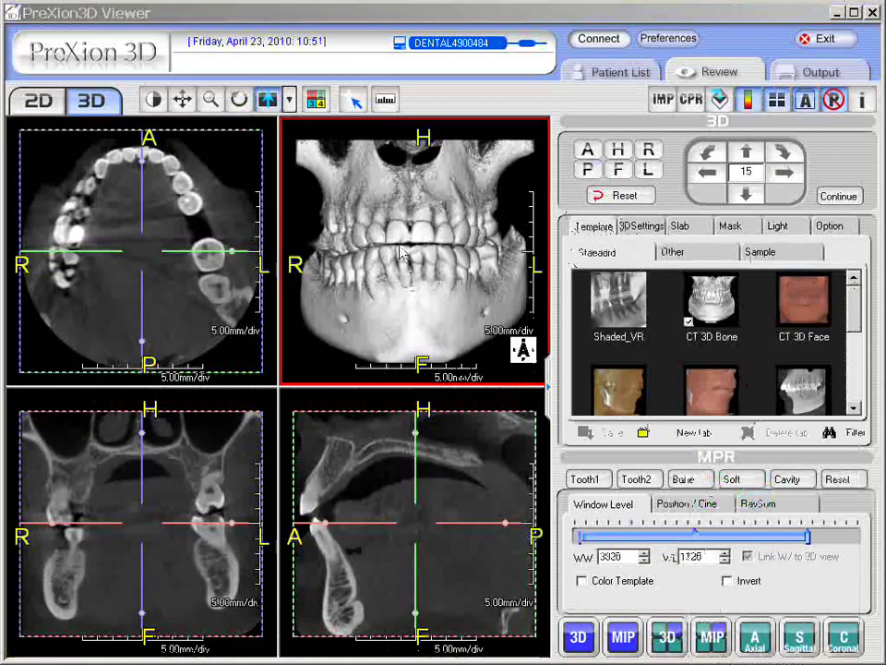
# Rotate the 3D skull model freely within its pane to view the teeth from several angles.
pyautogui.click(239, 100)
pyautogui.moveTo(431, 234); pyautogui.dragTo(407, 294)
pyautogui.moveTo(463, 193); pyautogui.dragTo(439, 203)
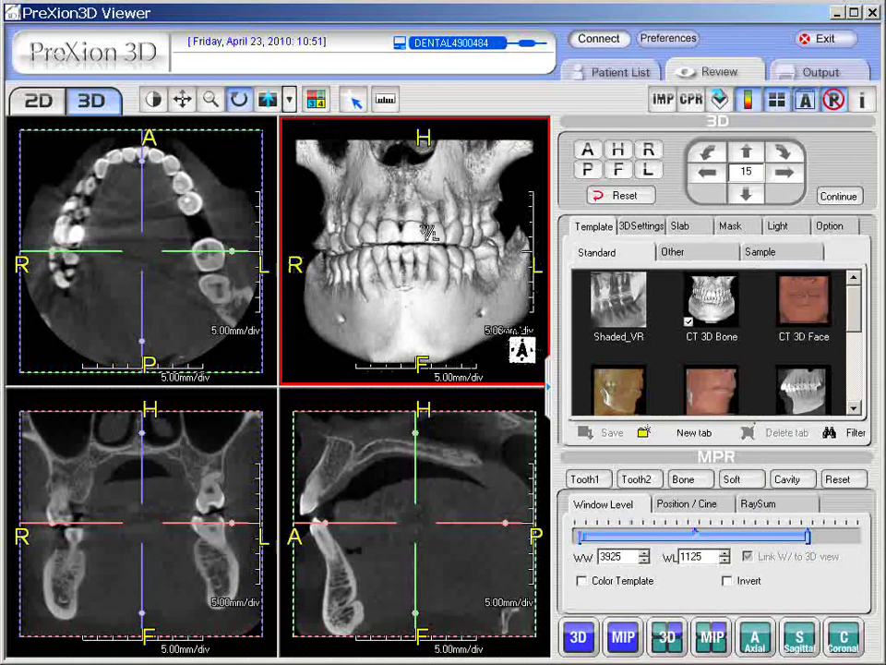
pyautogui.moveTo(394, 302)
pyautogui.mouseDown()
pyautogui.moveTo(399, 307)
pyautogui.moveTo(384, 290)
pyautogui.moveTo(408, 293)
pyautogui.mouseUp()
# Activate the axial, 3D, coronal and sagittal panes in turn to see which one is in focus.
pyautogui.click(184, 251)
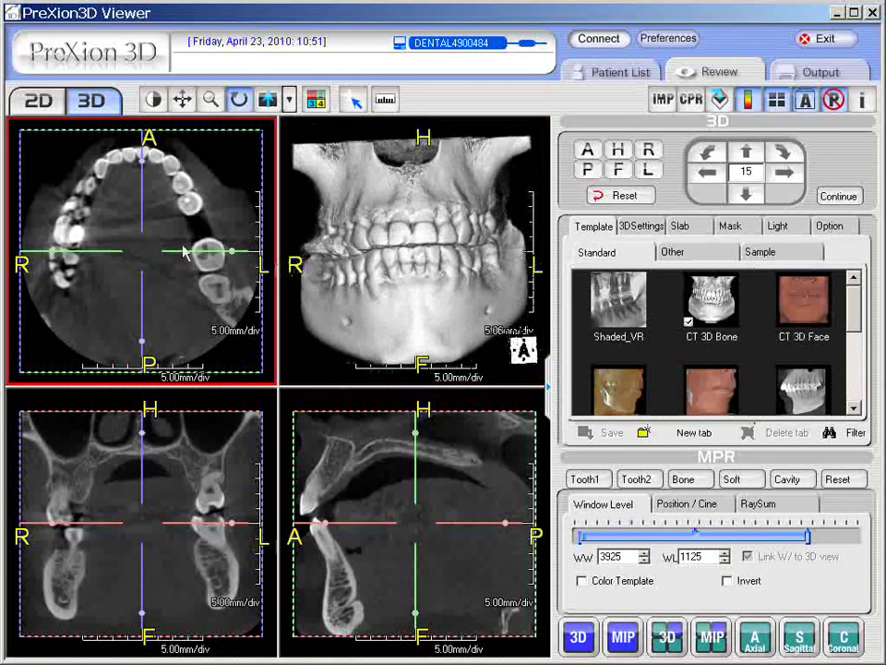
pyautogui.click(390, 327)
pyautogui.click(205, 265)
pyautogui.click(166, 465)
pyautogui.click(187, 293)
pyautogui.click(296, 503)
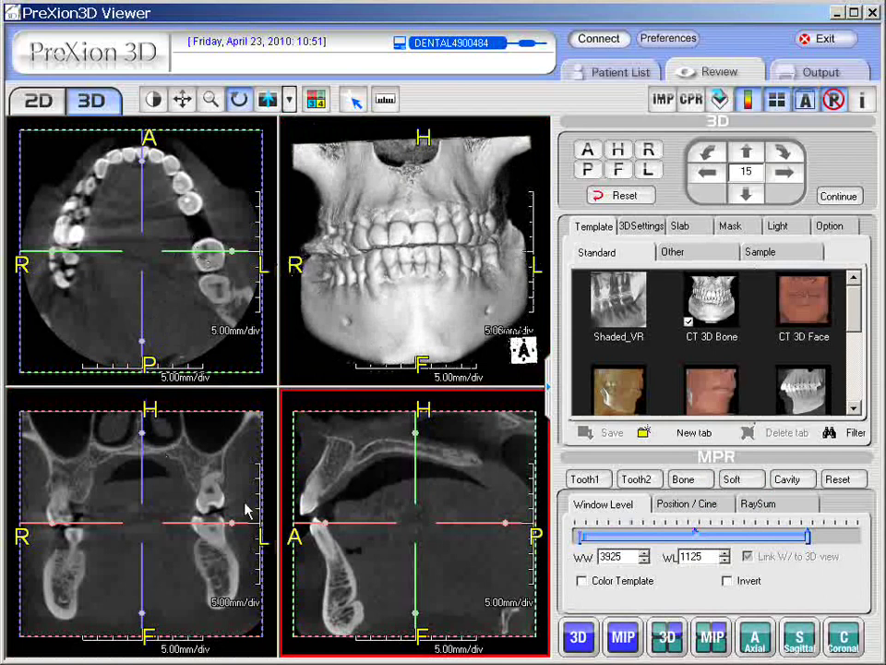
pyautogui.click(223, 233)
pyautogui.click(171, 406)
pyautogui.click(431, 481)
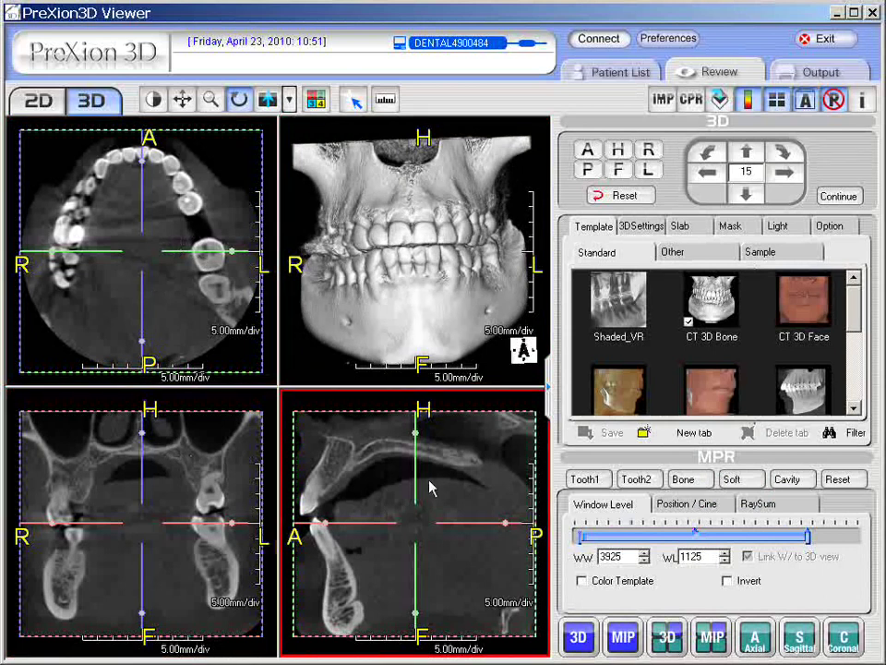
# Browse the coronal slices toward the front teeth and tilt the 3D model slightly.
pyautogui.click(247, 476)
pyautogui.scroll(-2, 206, 482)
pyautogui.scroll(-4, 198, 479)
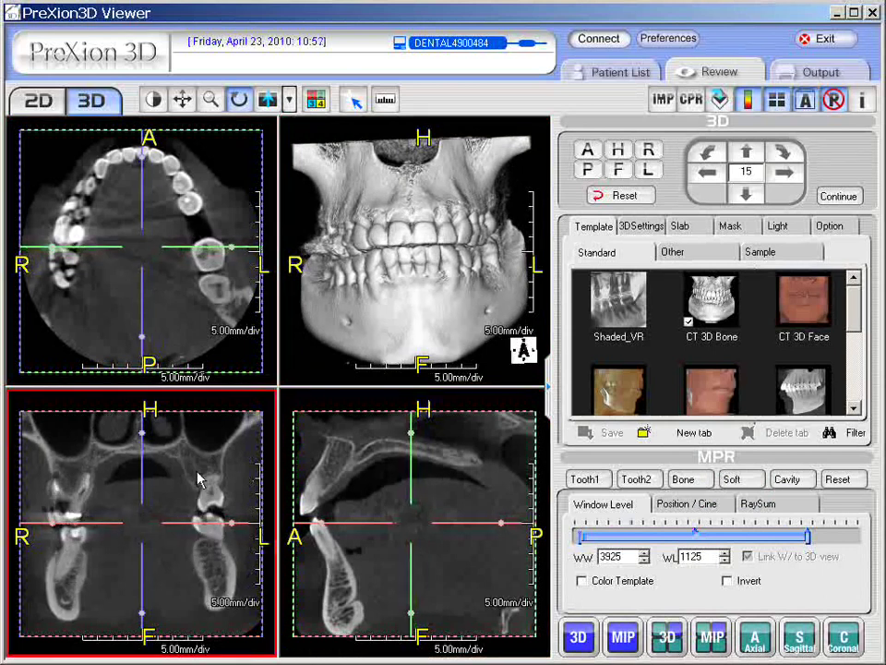
pyautogui.click(318, 439)
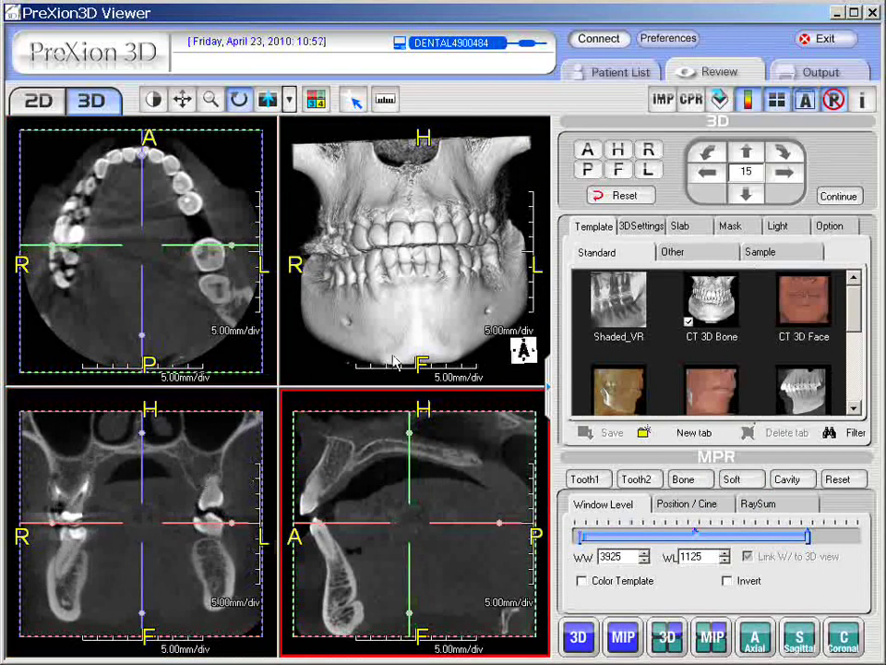
pyautogui.click(447, 302)
pyautogui.moveTo(446, 303); pyautogui.dragTo(447, 307)
# Activate the coronal pane again and step through further slices in the molar region.
pyautogui.click(207, 474)
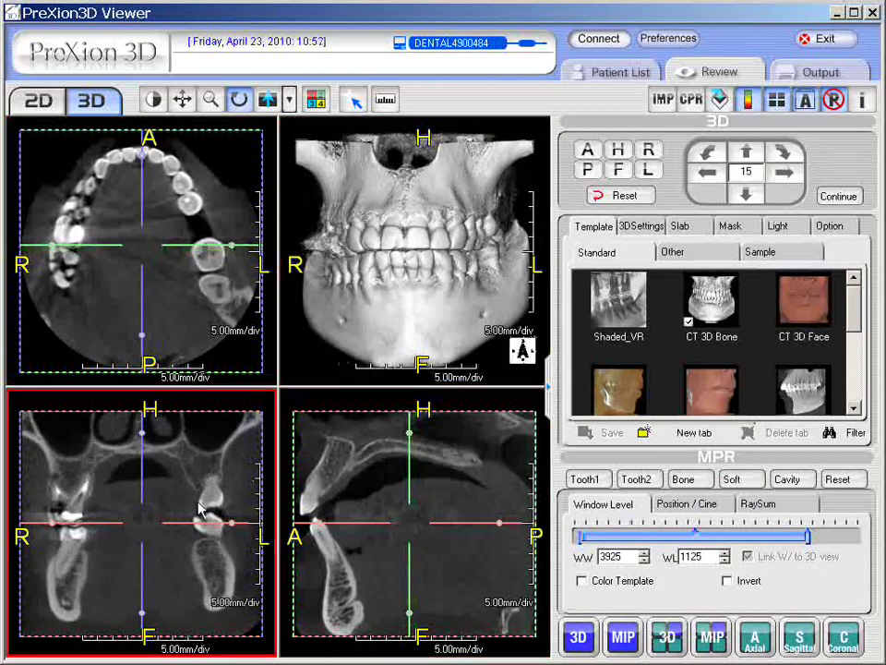
pyautogui.scroll(-2, 207, 474)
pyautogui.scroll(-3, 211, 474)
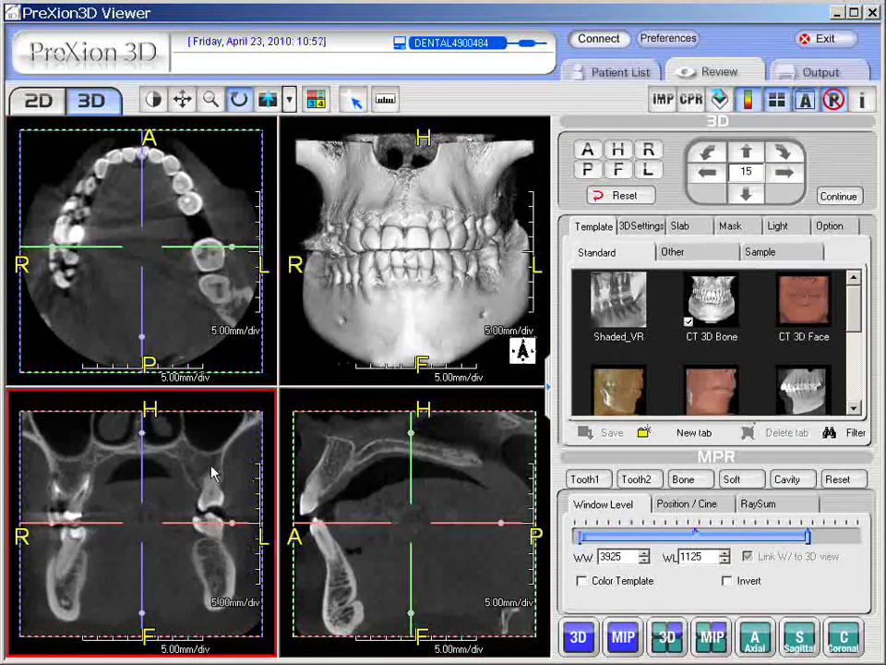
pyautogui.scroll(-4, 211, 474)
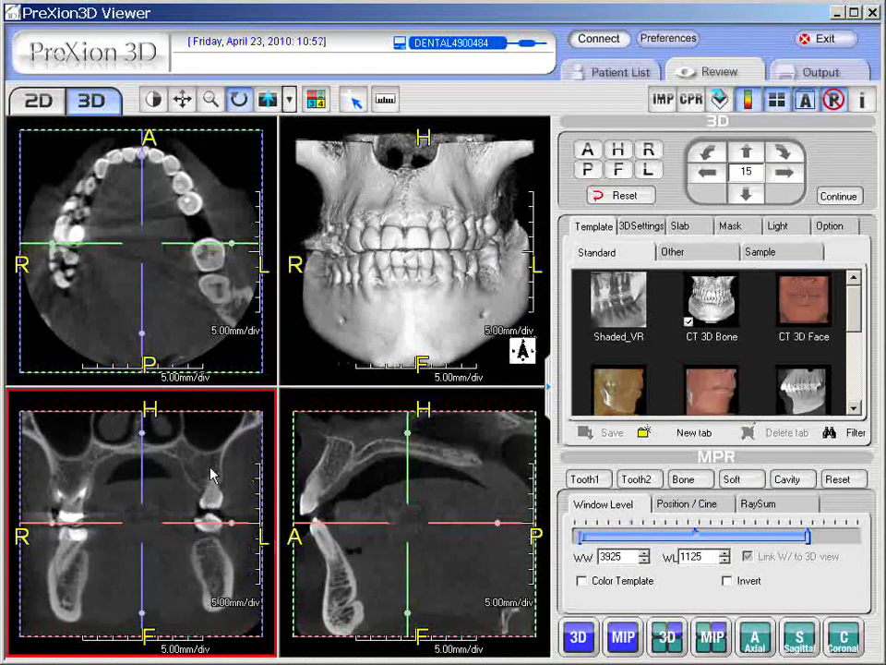
pyautogui.scroll(5, 211, 475)
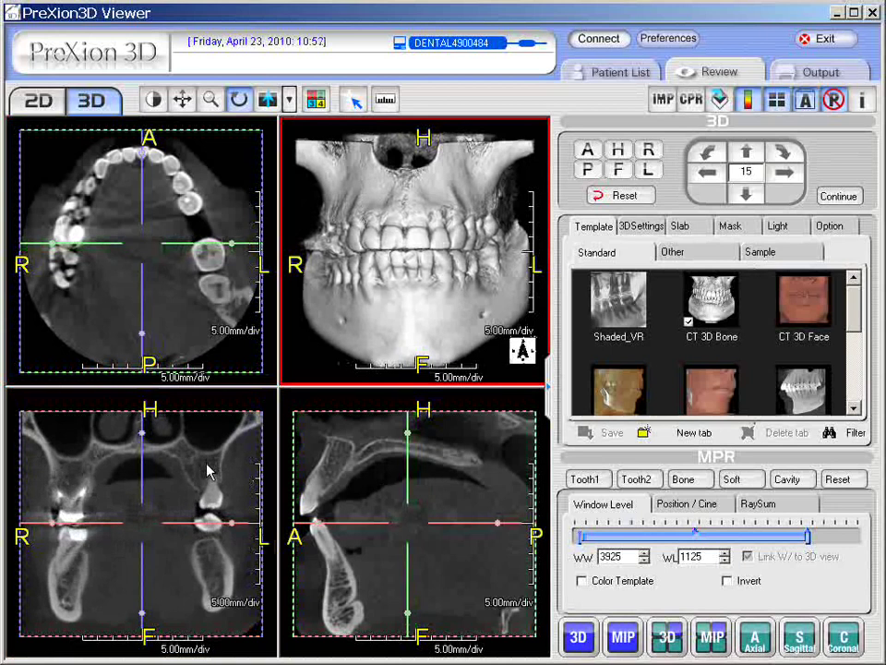
# Enlarge the 3D view to fill the display, rotate the model, and restore the four-view layout.
pyautogui.moveTo(402, 249); pyautogui.dragTo(282, 392)
pyautogui.doubleClick(434, 269)
pyautogui.moveTo(332, 275); pyautogui.dragTo(475, 340)
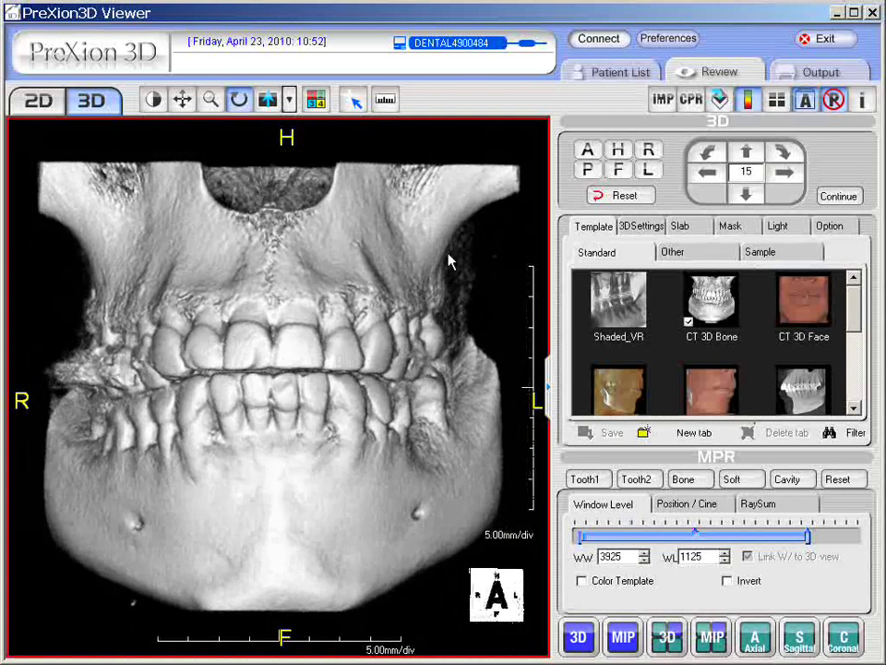
pyautogui.doubleClick(289, 451)
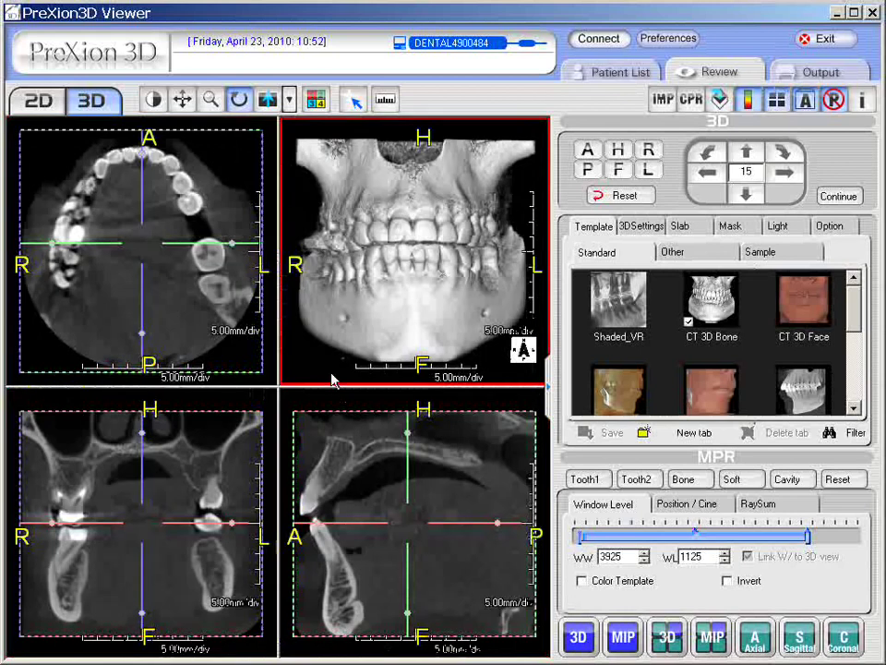